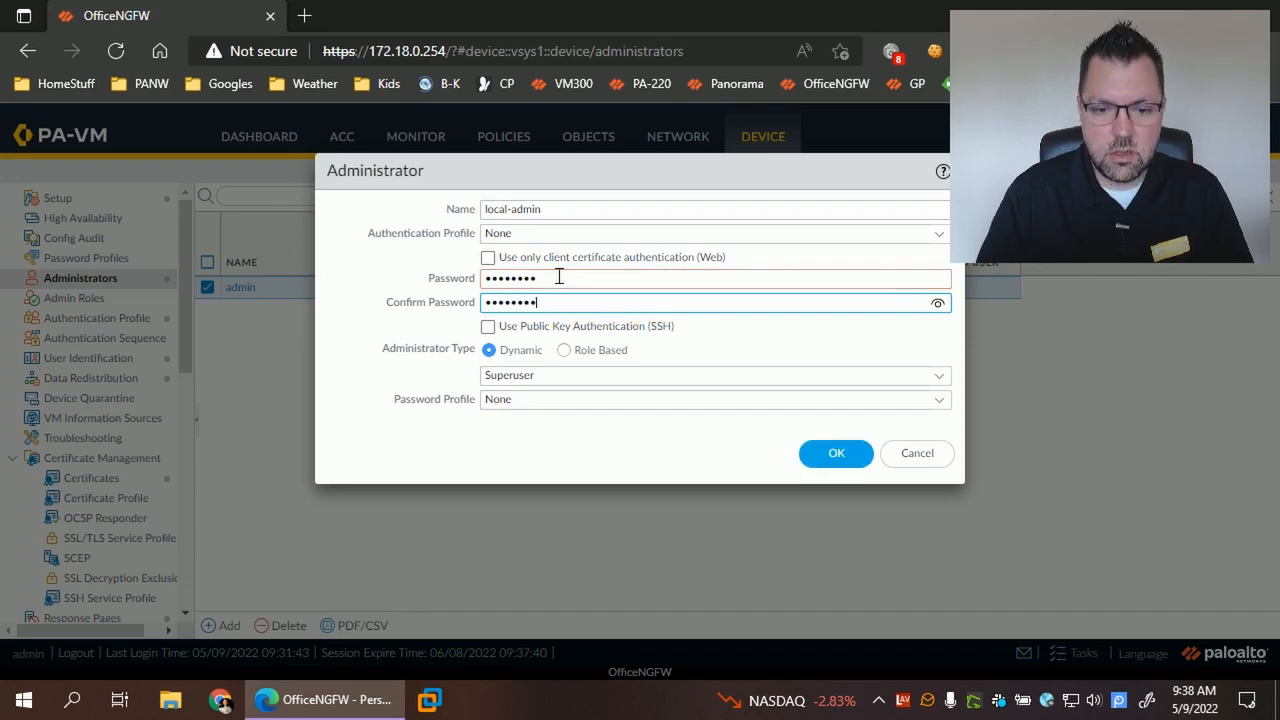
- Save the local-admin Superuser account so it joins admin in the administrators list
{"action": "left_click", "coordinate": [830, 452]}
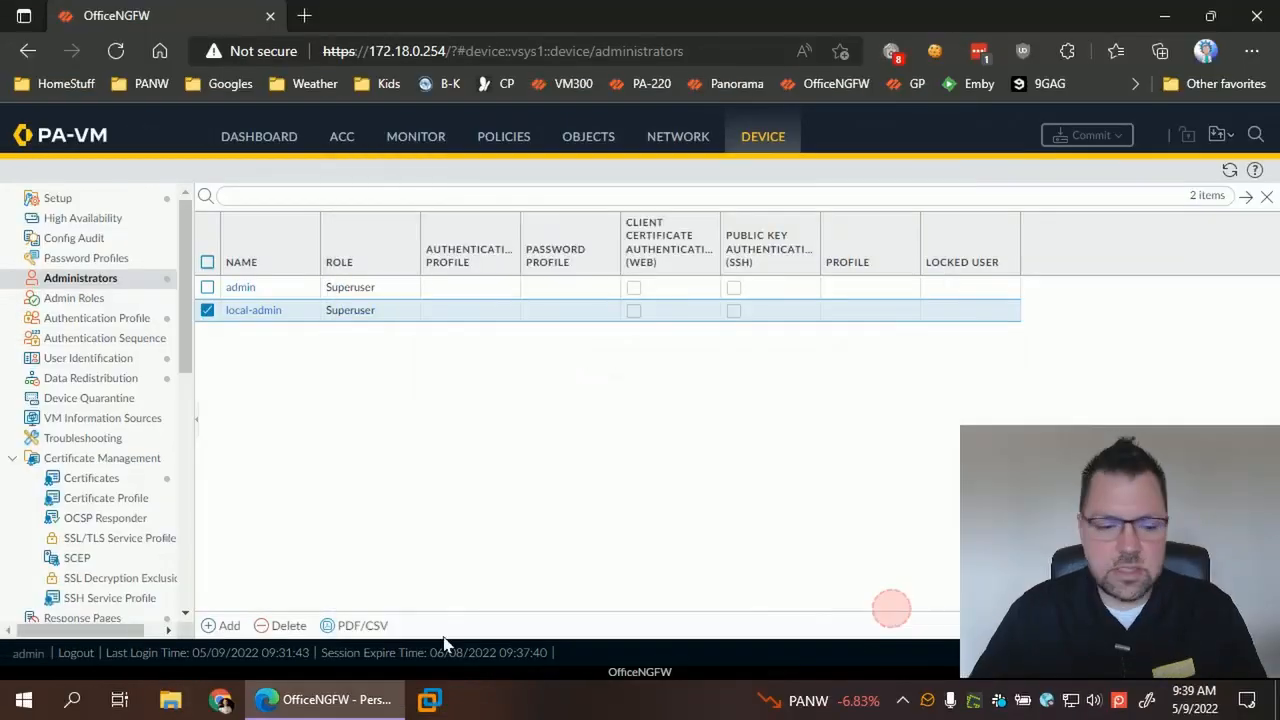
- Log out of the admin session and sign back in as local-admin
{"action": "left_click", "coordinate": [78, 653]}
{"action": "left_click", "coordinate": [633, 395]}
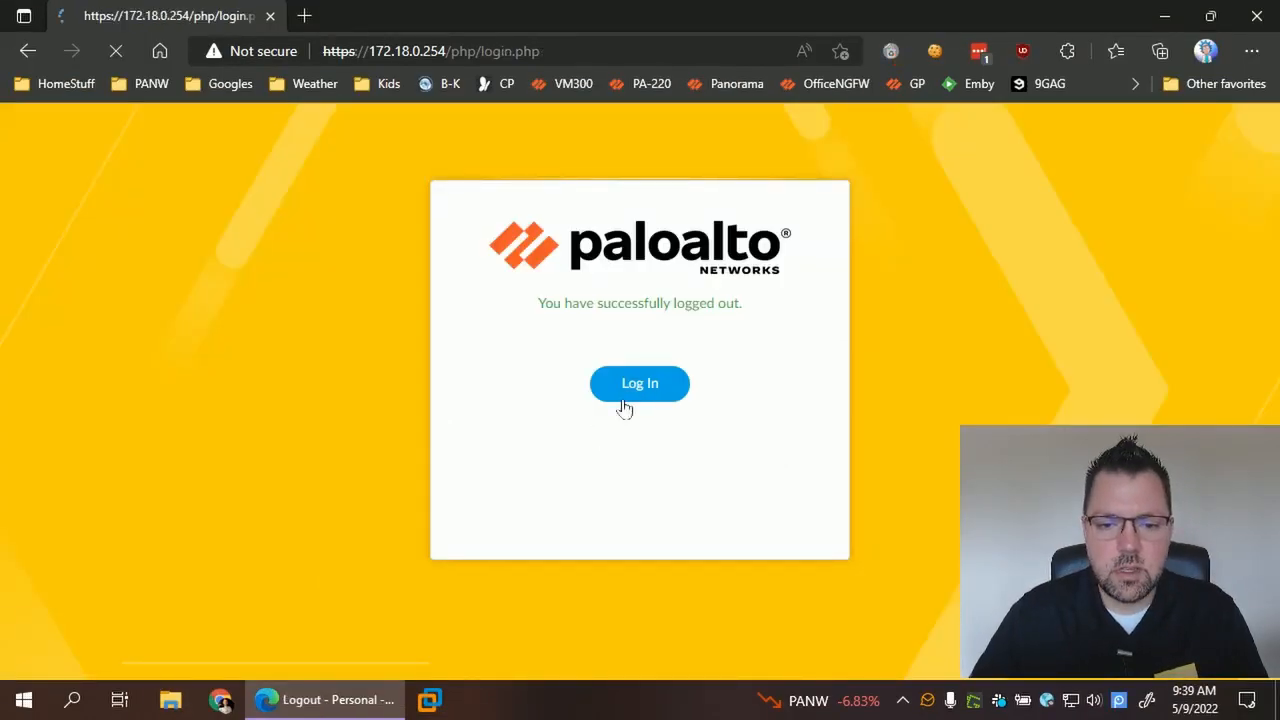
{"action": "double_click", "coordinate": [545, 392]}
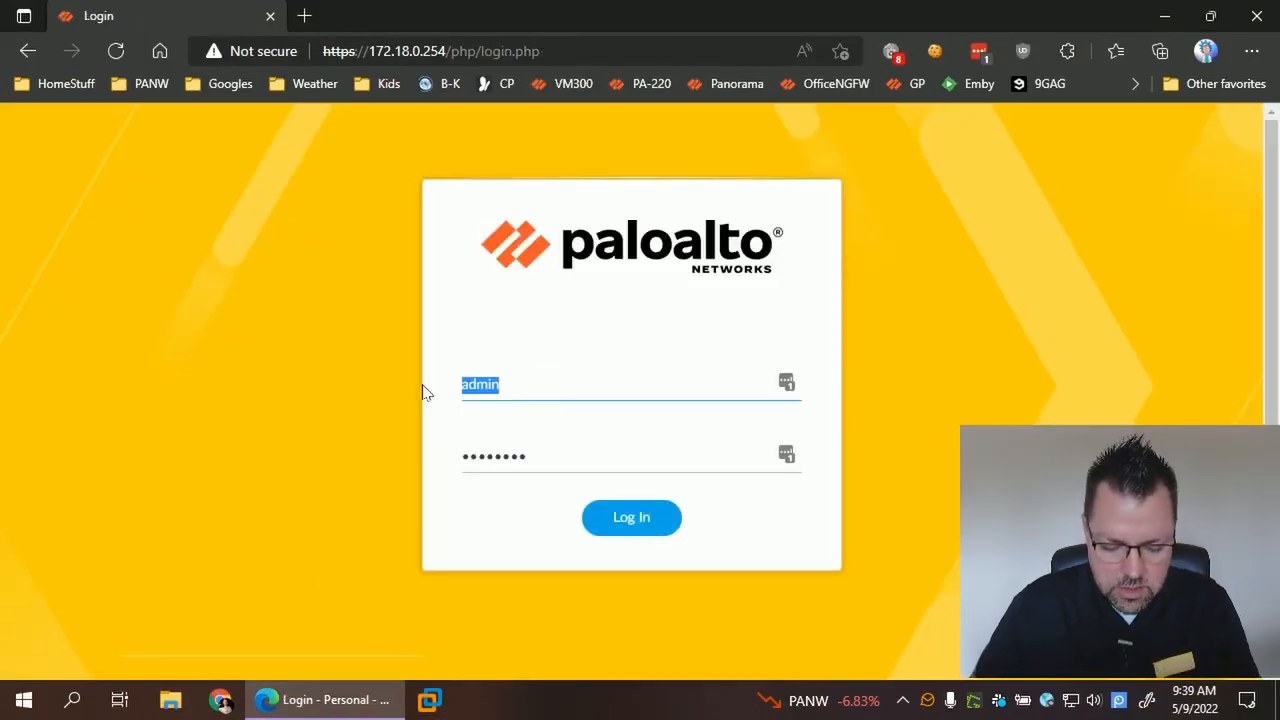
{"action": "type", "text": "local-admin"}
{"action": "key", "text": "Tab"}
{"action": "type", "text": "********"}
{"action": "key", "text": "Return"}
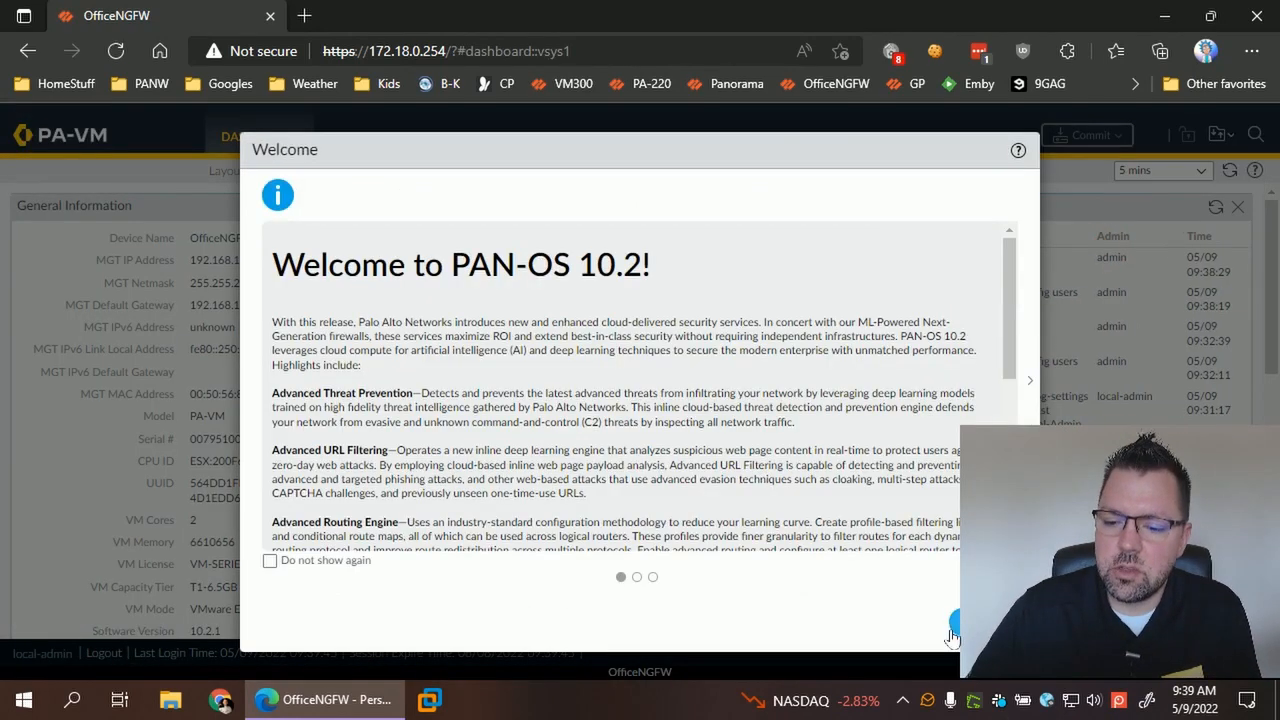
- Dismiss the welcome notice and copy the System log filter for local-admin authentication successes
{"action": "left_click", "coordinate": [951, 634]}
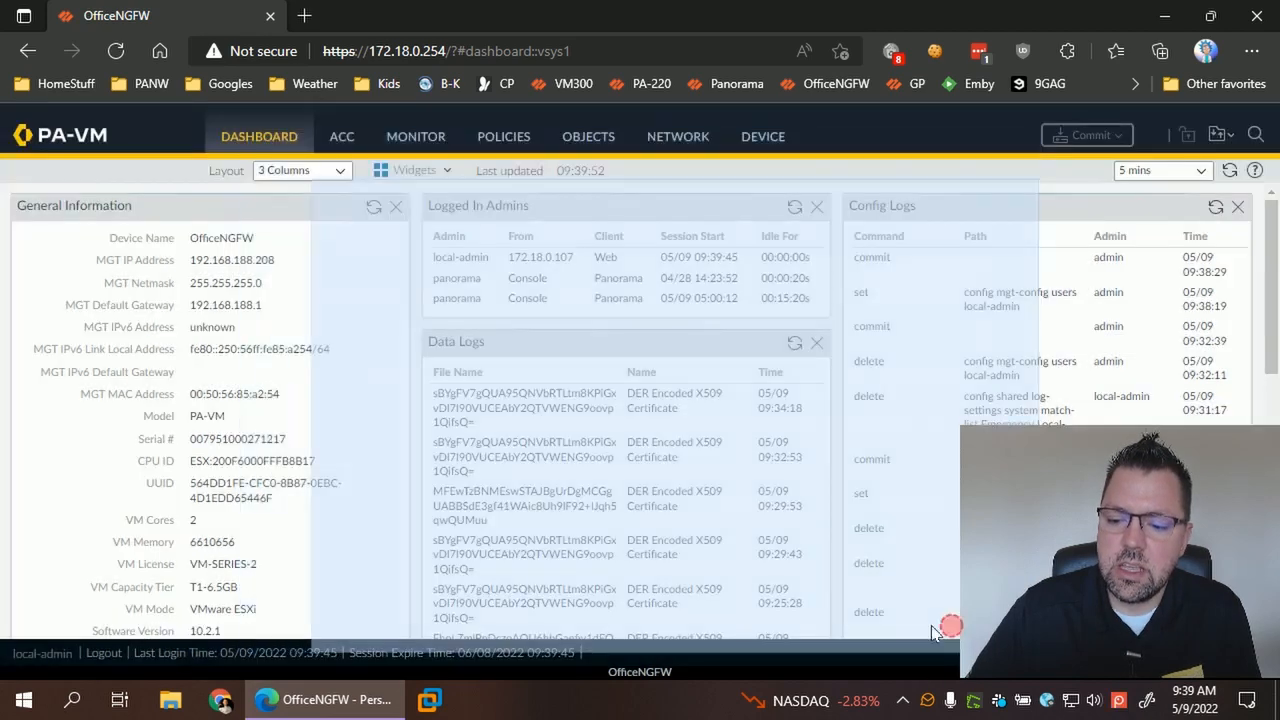
{"action": "left_click", "coordinate": [418, 148]}
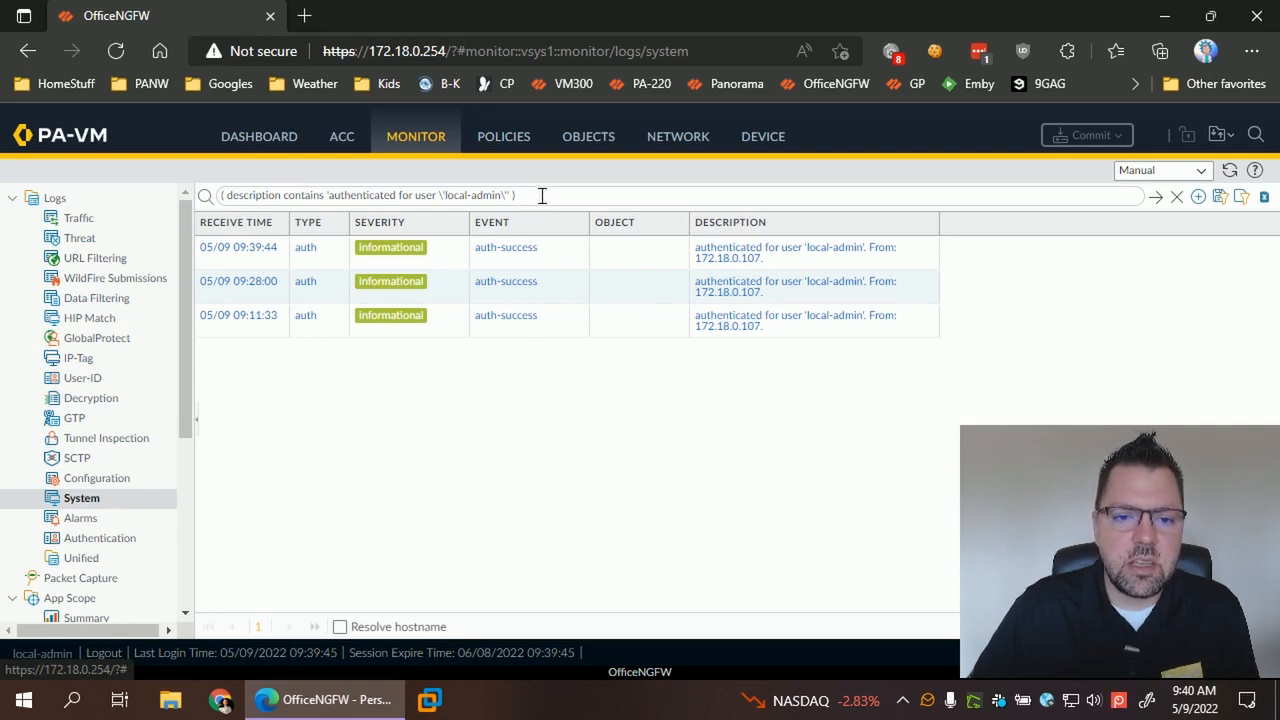
{"action": "left_click_drag", "start_coordinate": [516, 195], "coordinate": [218, 195]}
{"action": "key", "text": "ctrl+c"}
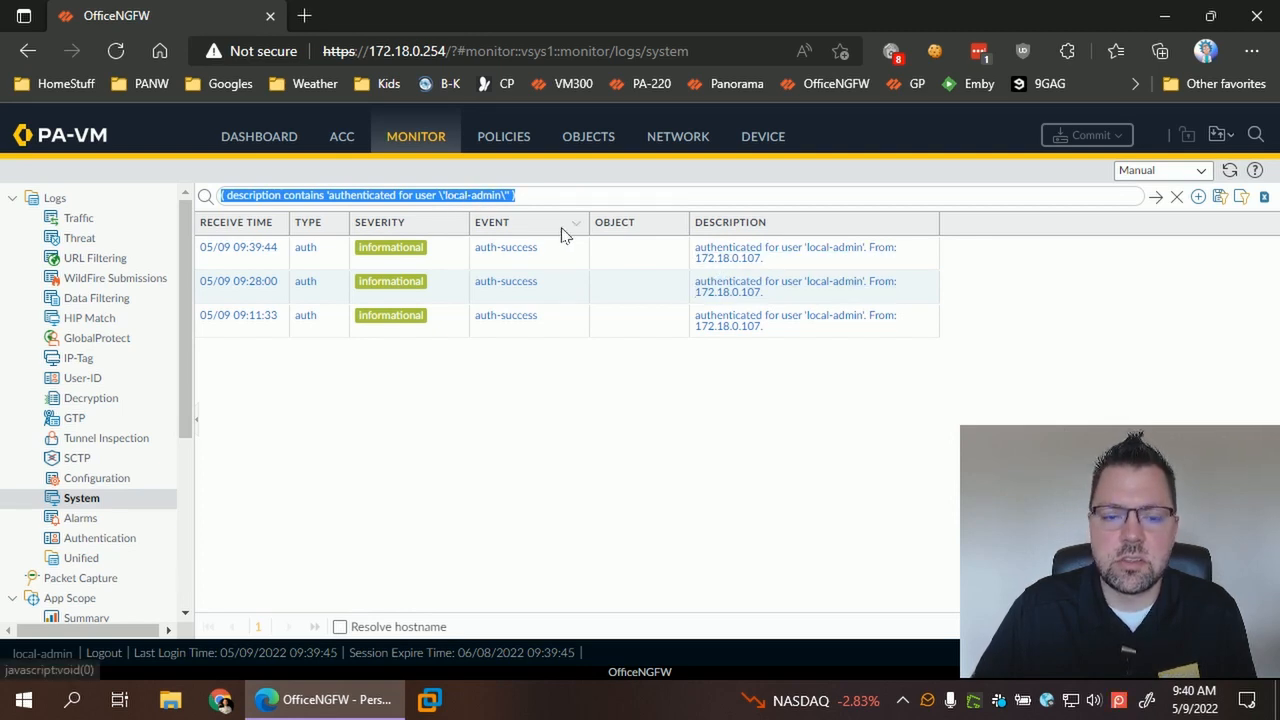
{"action": "left_click", "coordinate": [763, 140]}
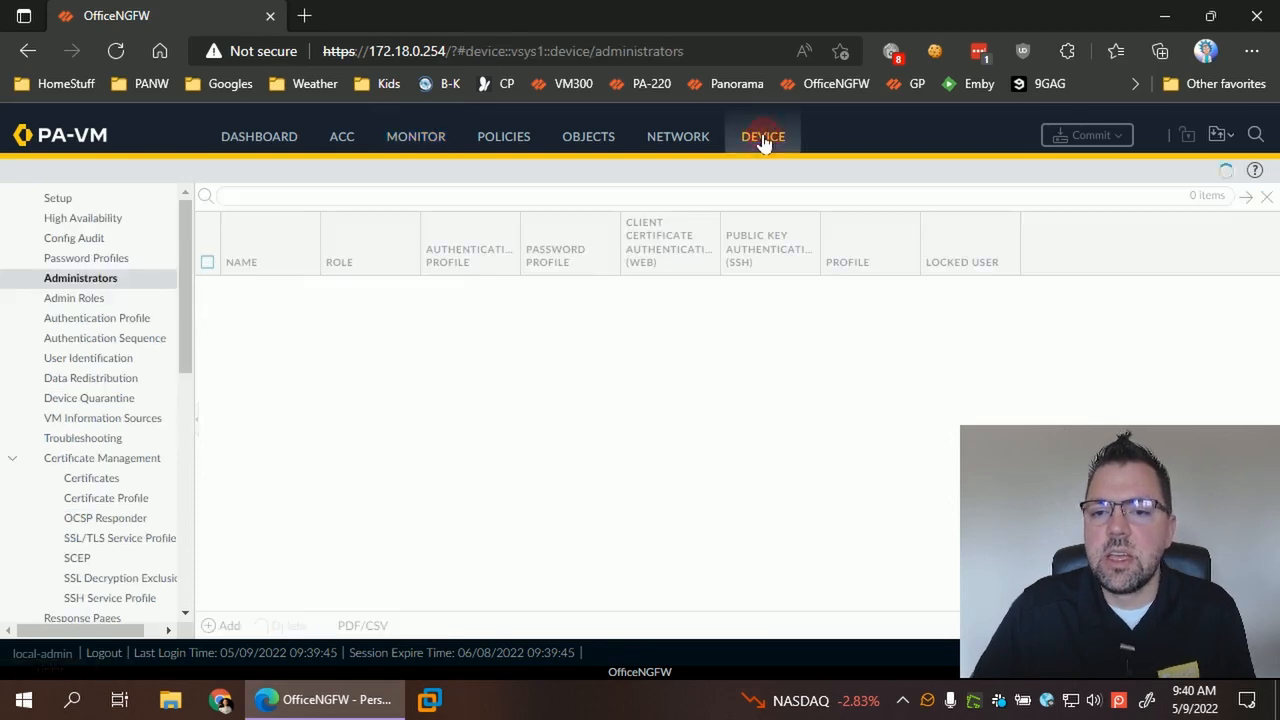
- In Log Settings, add a System log entry with Synology Email as its email destination
{"action": "left_click_drag", "start_coordinate": [190, 350], "coordinate": [170, 424]}
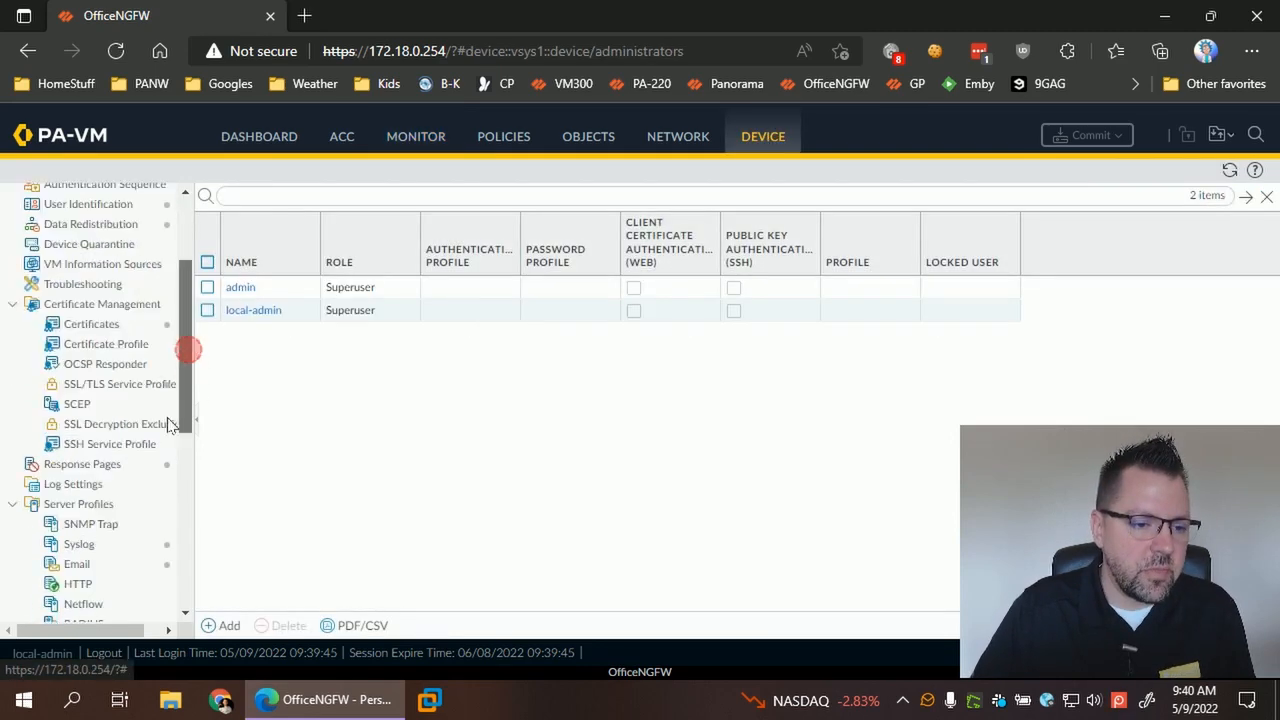
{"action": "scroll", "coordinate": [170, 424], "scroll_direction": "down", "scroll_amount": 4}
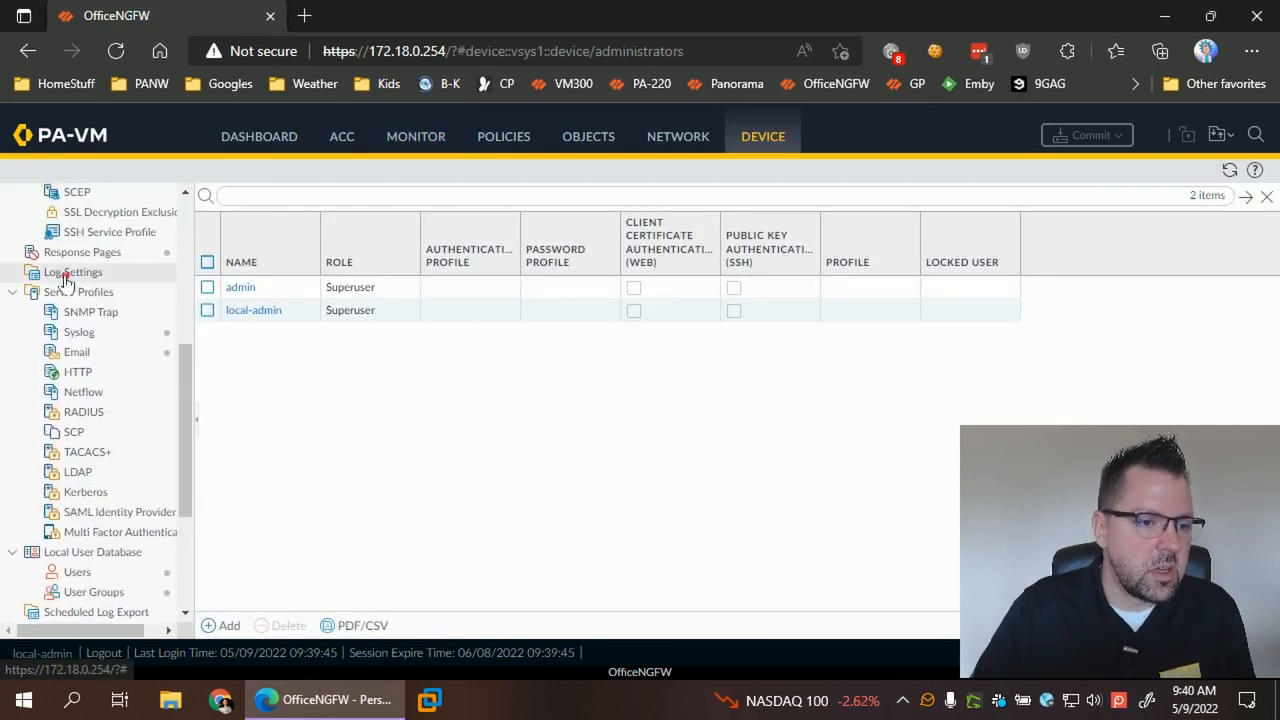
{"action": "left_click", "coordinate": [66, 274]}
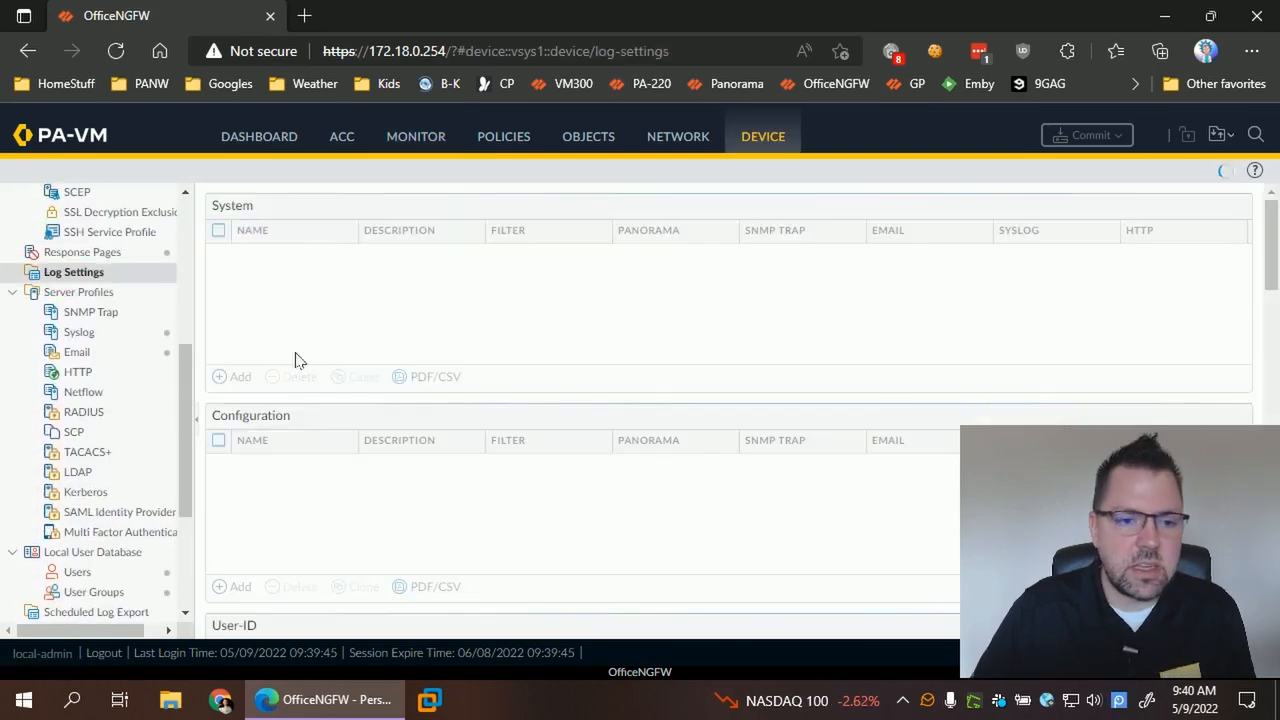
{"action": "left_click", "coordinate": [237, 378]}
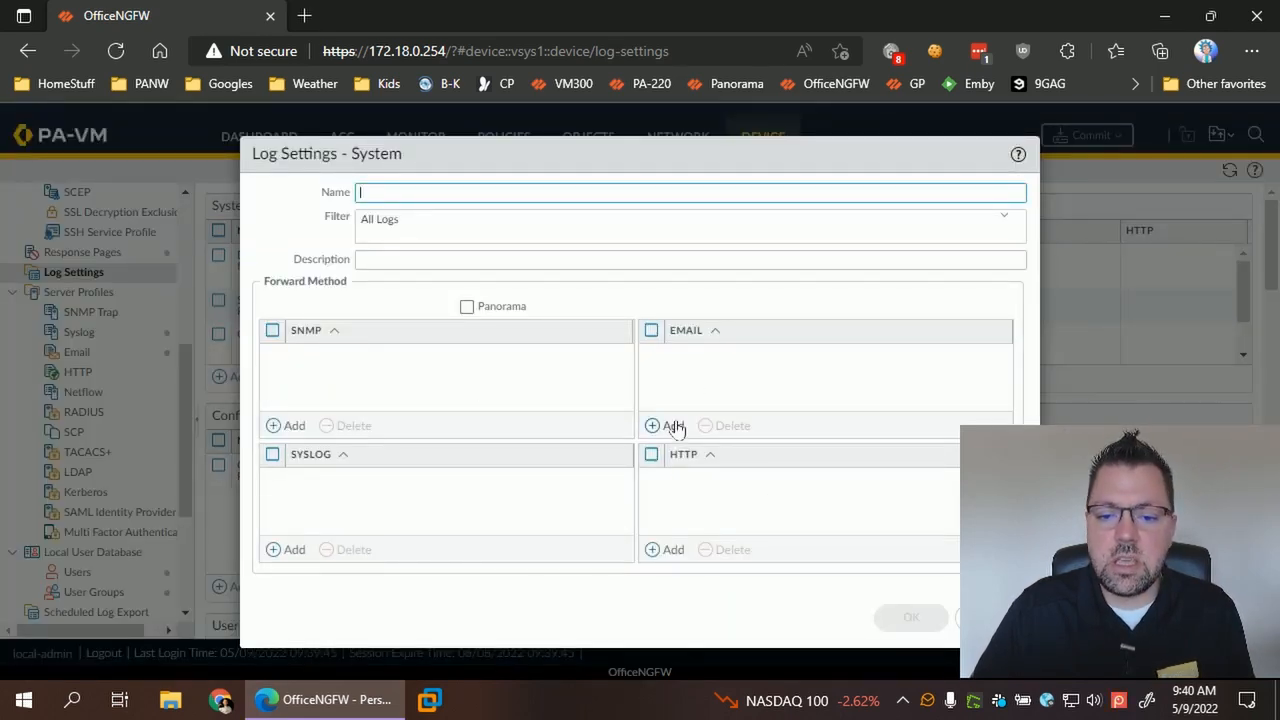
{"action": "left_click", "coordinate": [673, 426]}
{"action": "left_click", "coordinate": [712, 381]}
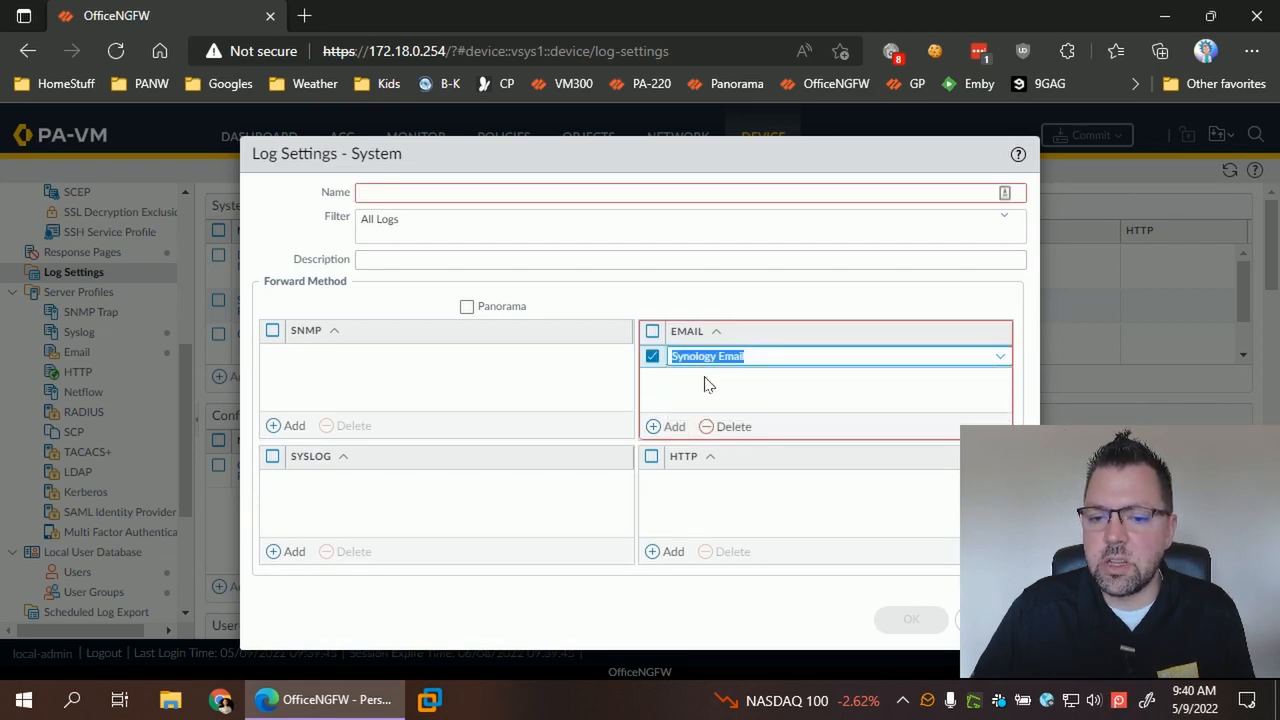
{"action": "left_click", "coordinate": [717, 384]}
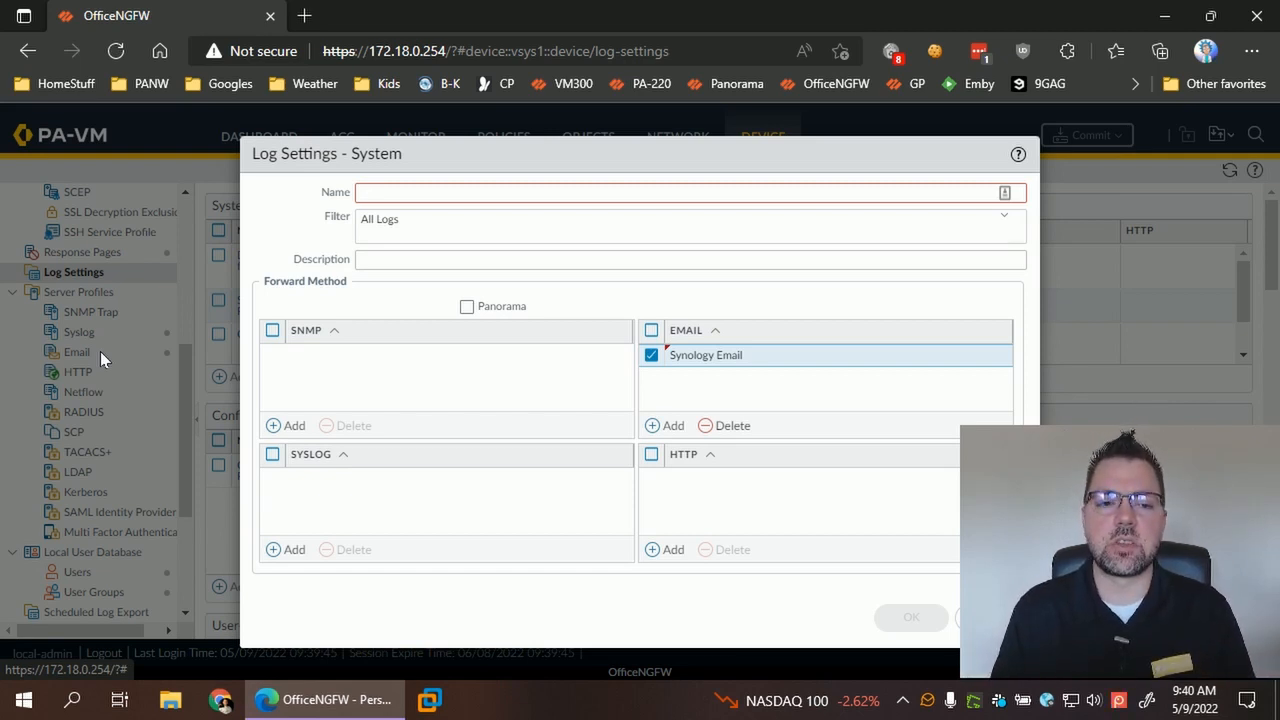
{"action": "left_click_drag", "start_coordinate": [540, 231], "coordinate": [284, 238]}
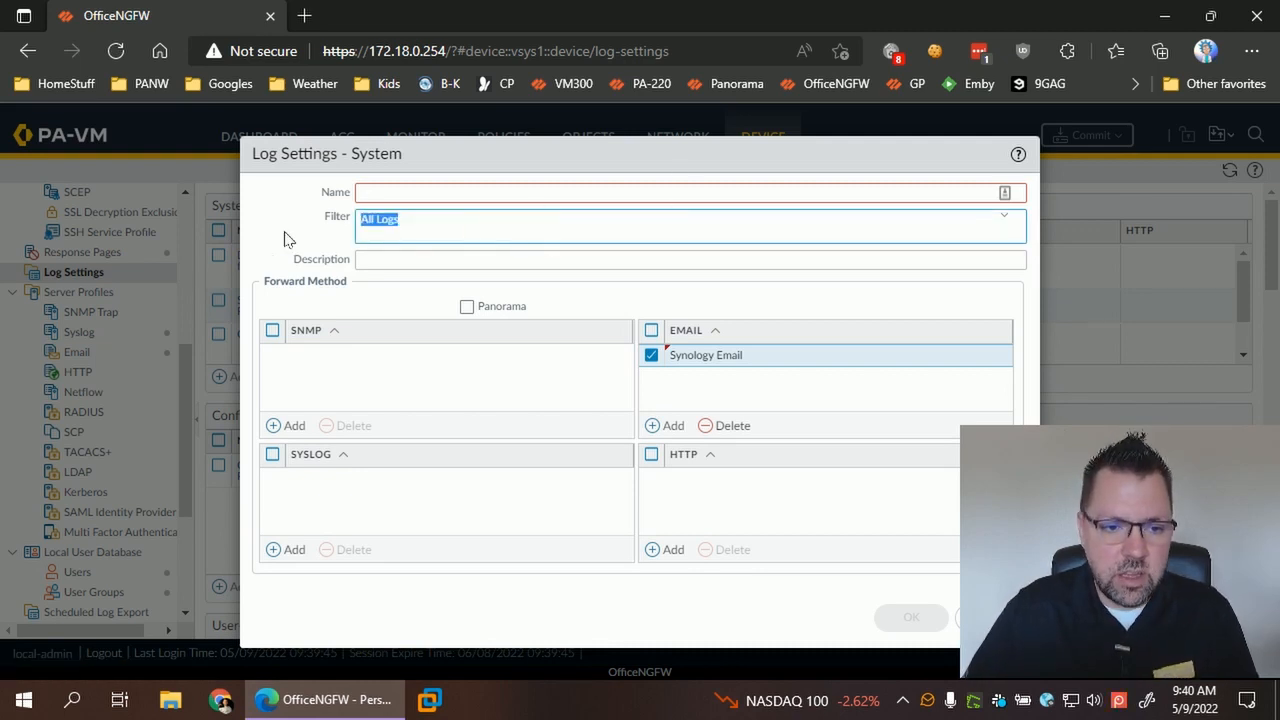
- Paste the local-admin login filter, name the entry 'Emergency Local-Admin Access', and save it
{"action": "key", "text": "ctrl+v"}
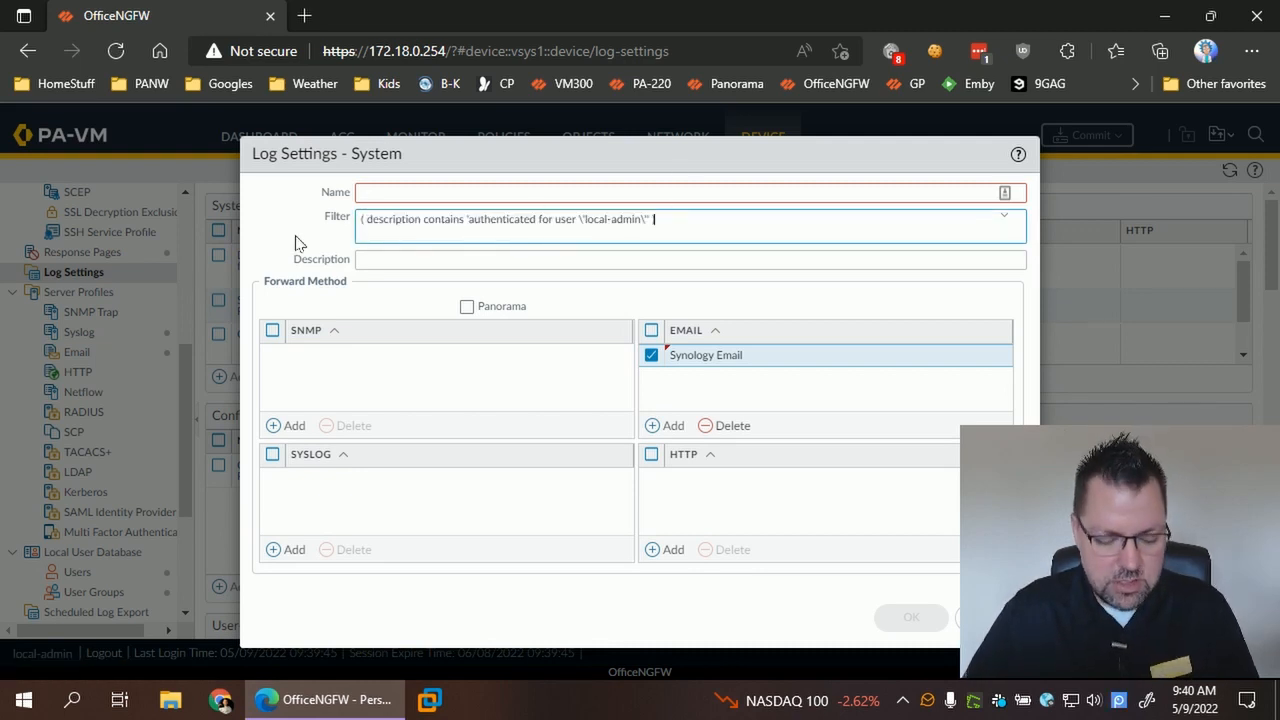
{"action": "left_click", "coordinate": [536, 193]}
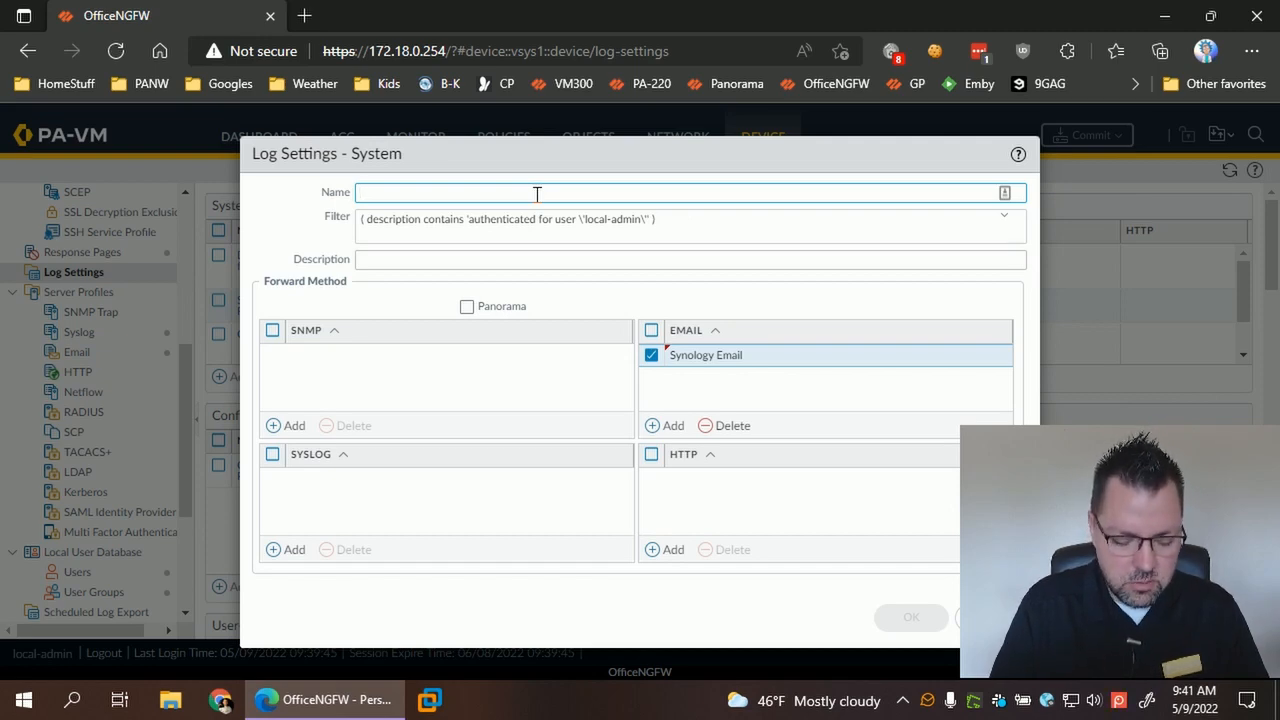
{"action": "type", "text": "Emergency Local-Admin Access"}
{"action": "left_click", "coordinate": [908, 622]}
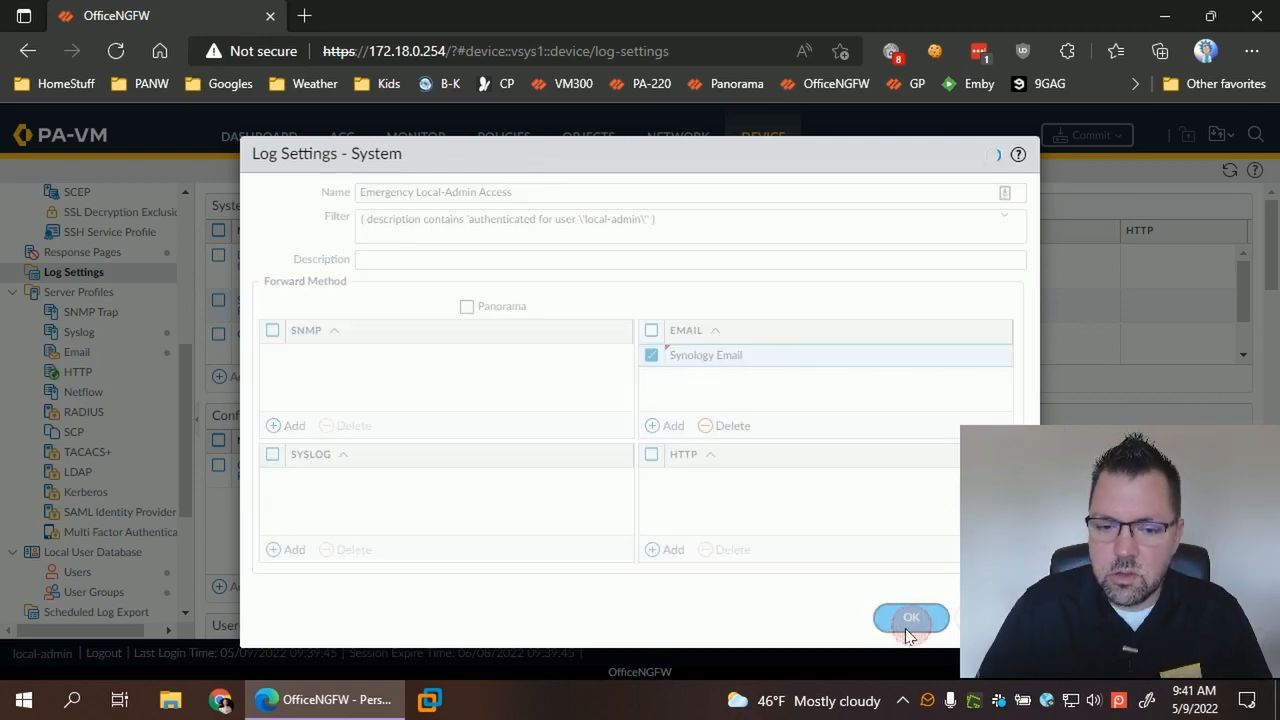
{"action": "scroll", "coordinate": [422, 316], "scroll_direction": "down", "scroll_amount": 2}
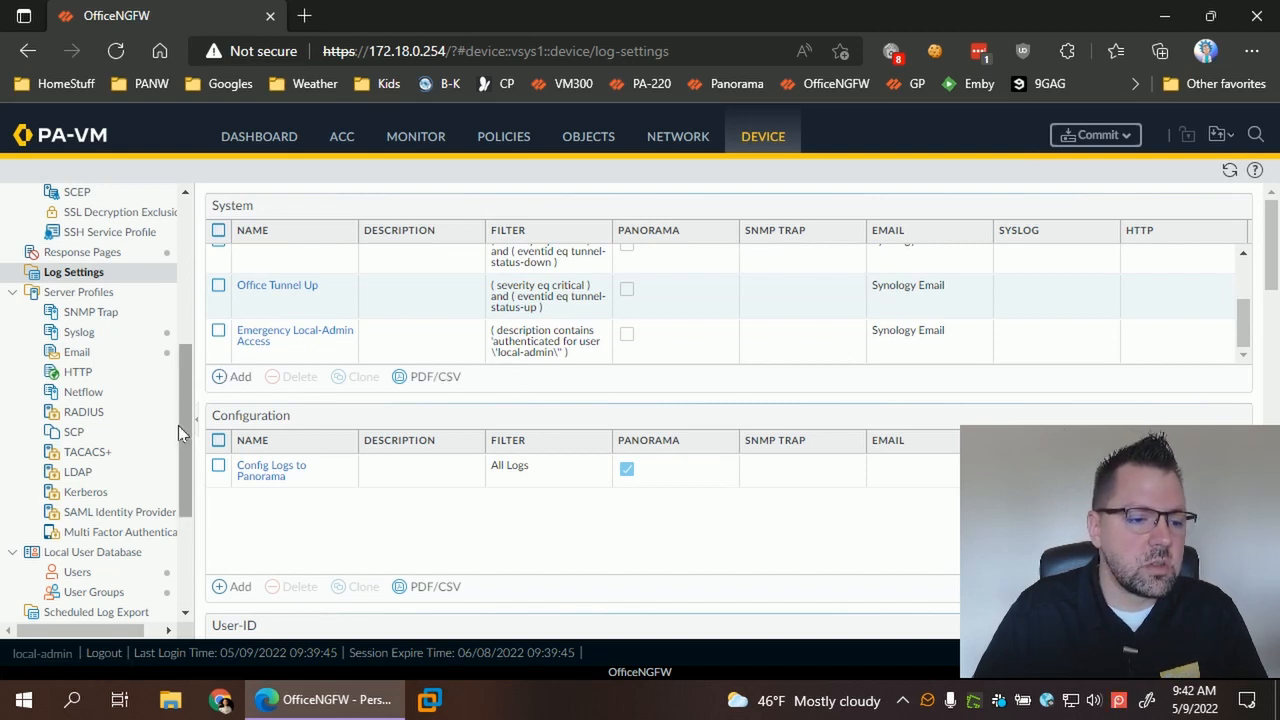
{"action": "left_click", "coordinate": [80, 472]}
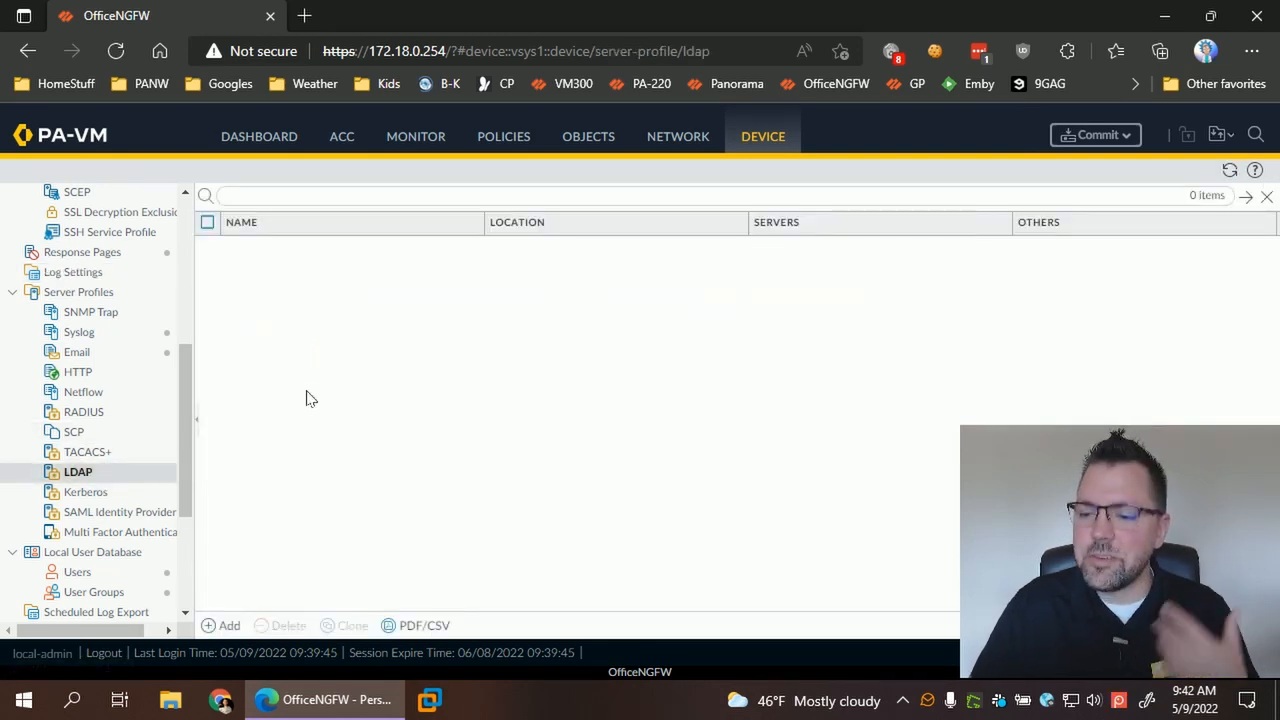
- Create LDAP profile localAD with server Srv2016 at 192.168.188.90, keeping port 389
{"action": "left_click", "coordinate": [224, 624]}
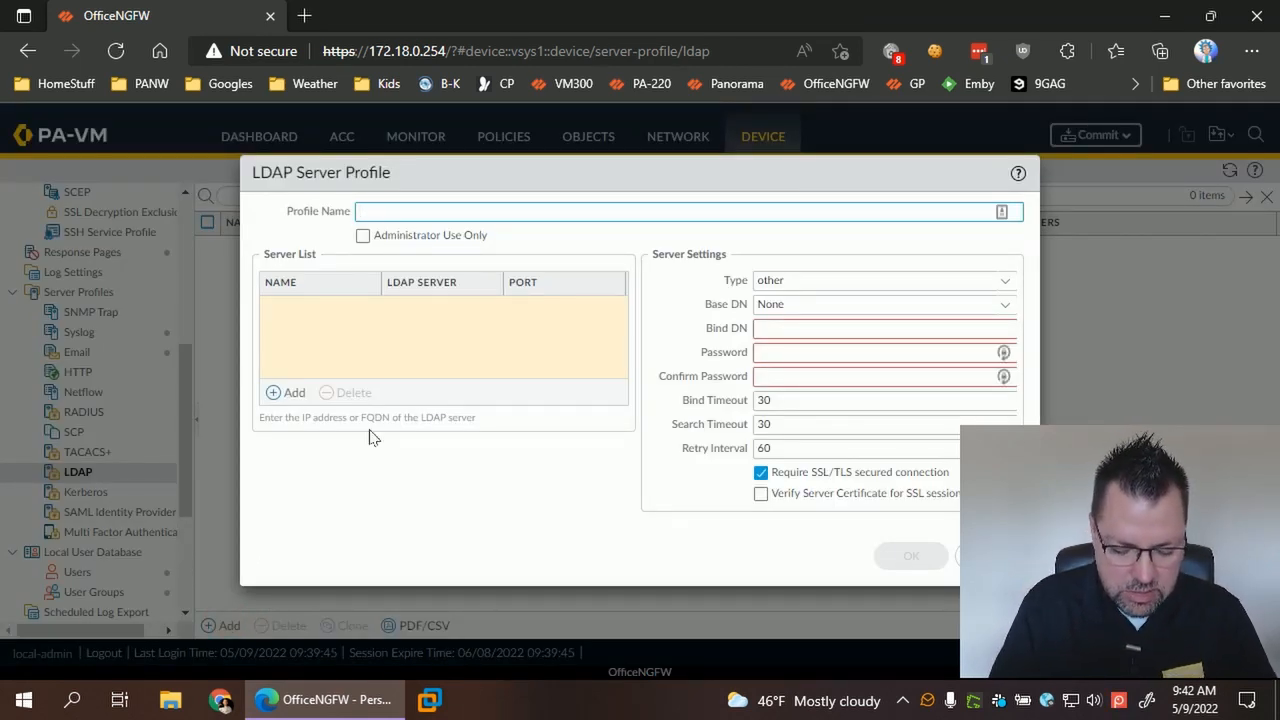
{"action": "type", "text": "localAD"}
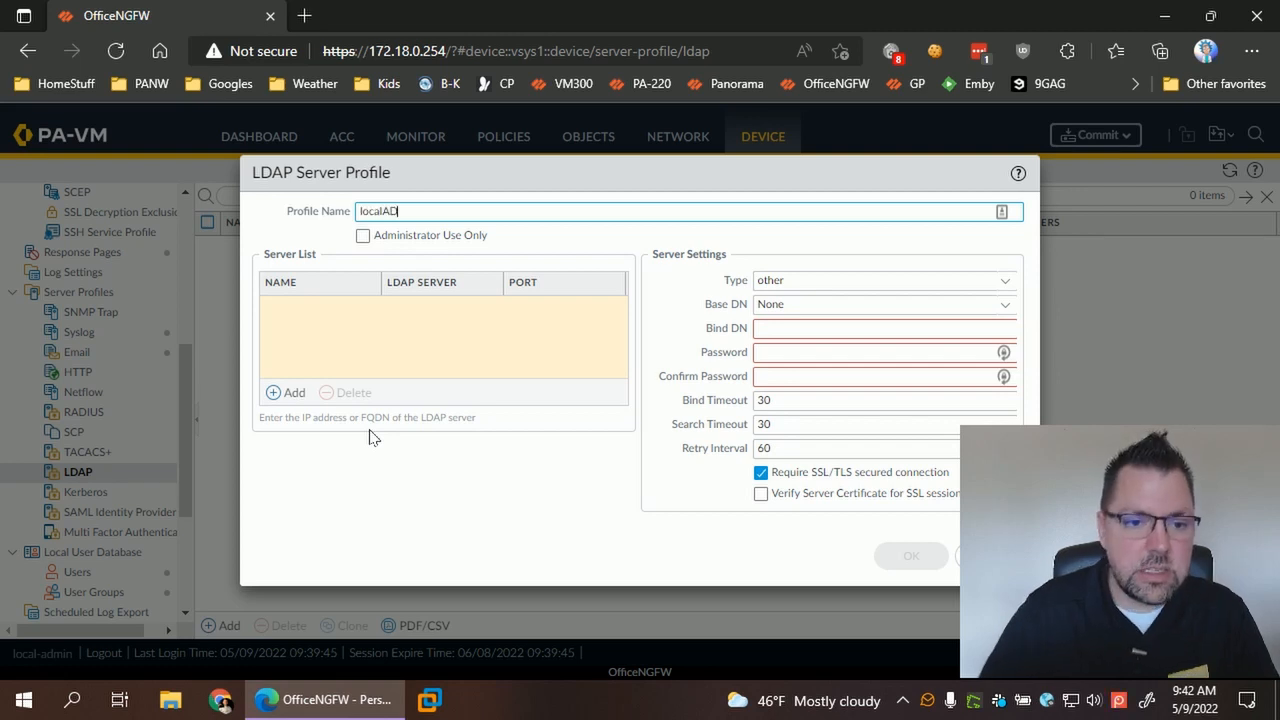
{"action": "left_click", "coordinate": [287, 393]}
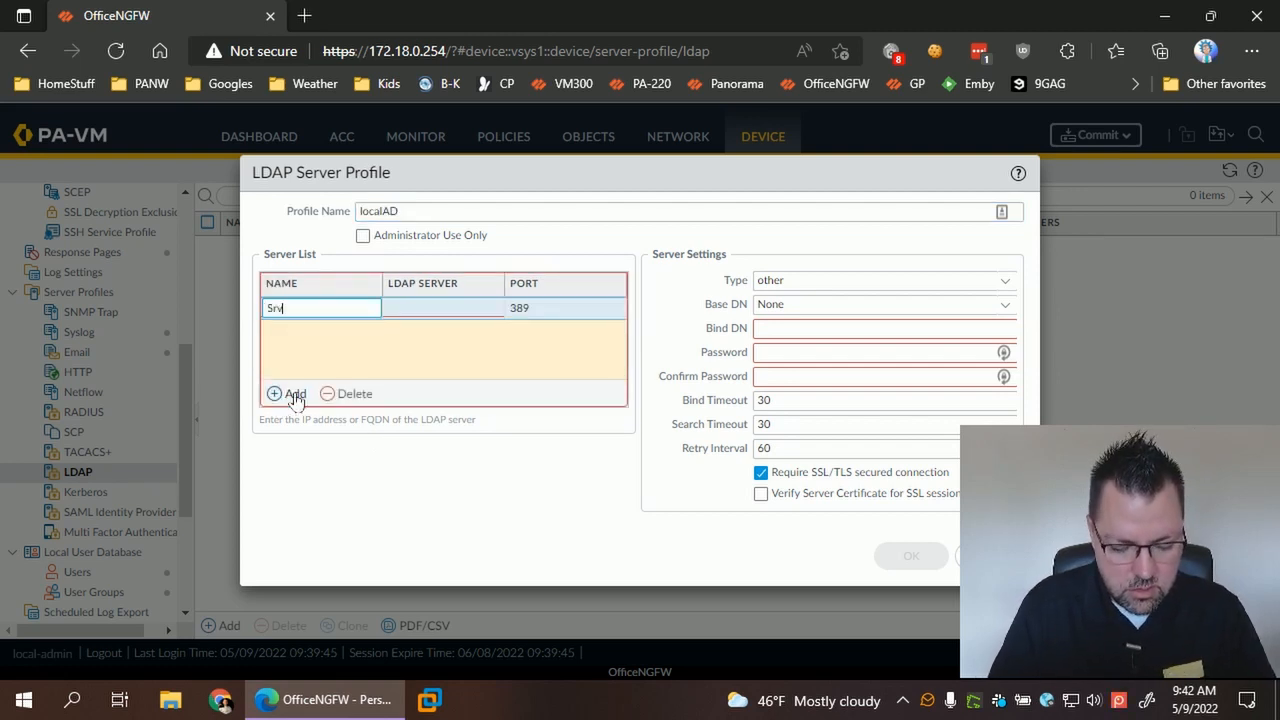
{"action": "type", "text": "Srv2016"}
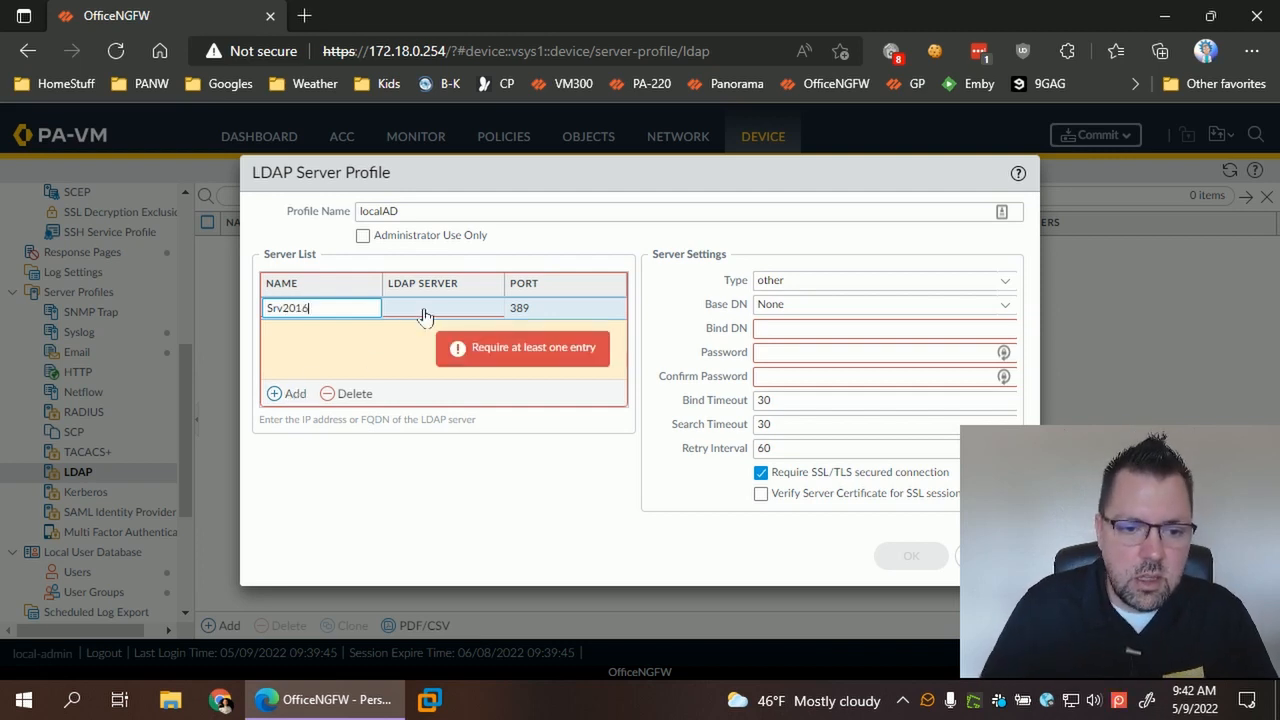
{"action": "left_click", "coordinate": [427, 308]}
{"action": "type", "text": "192"}
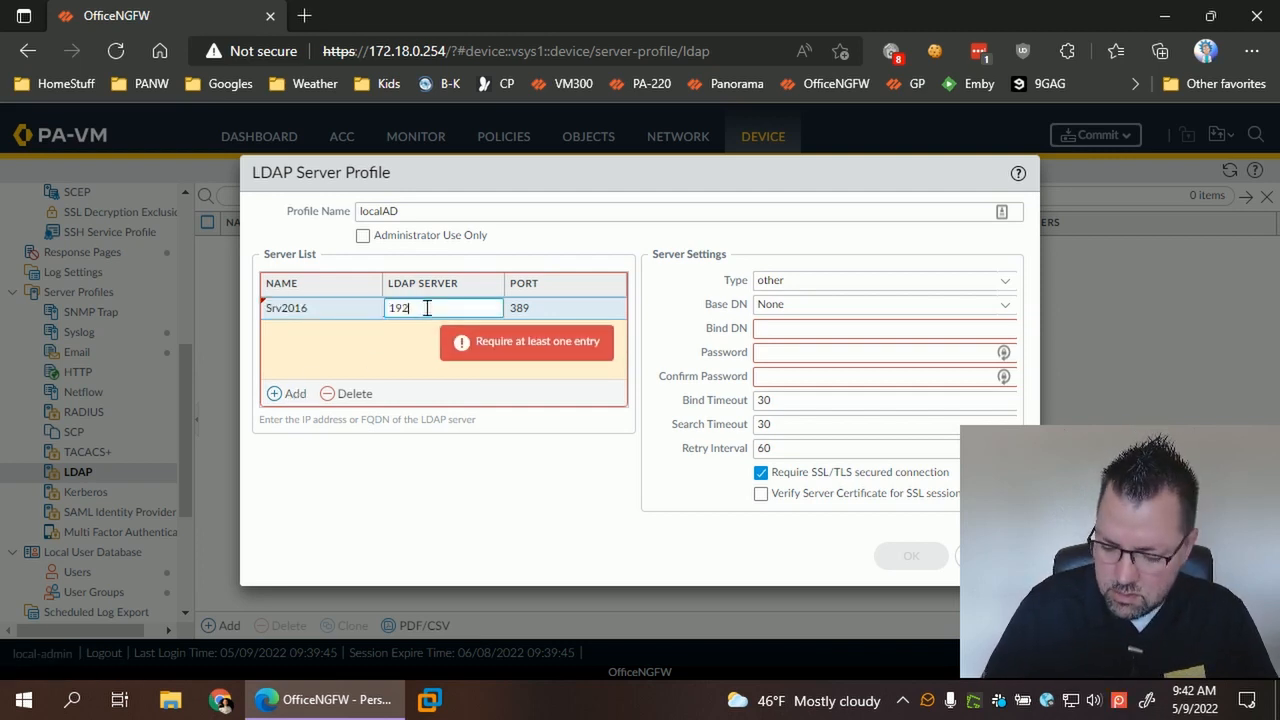
{"action": "type", "text": ".168.188.90"}
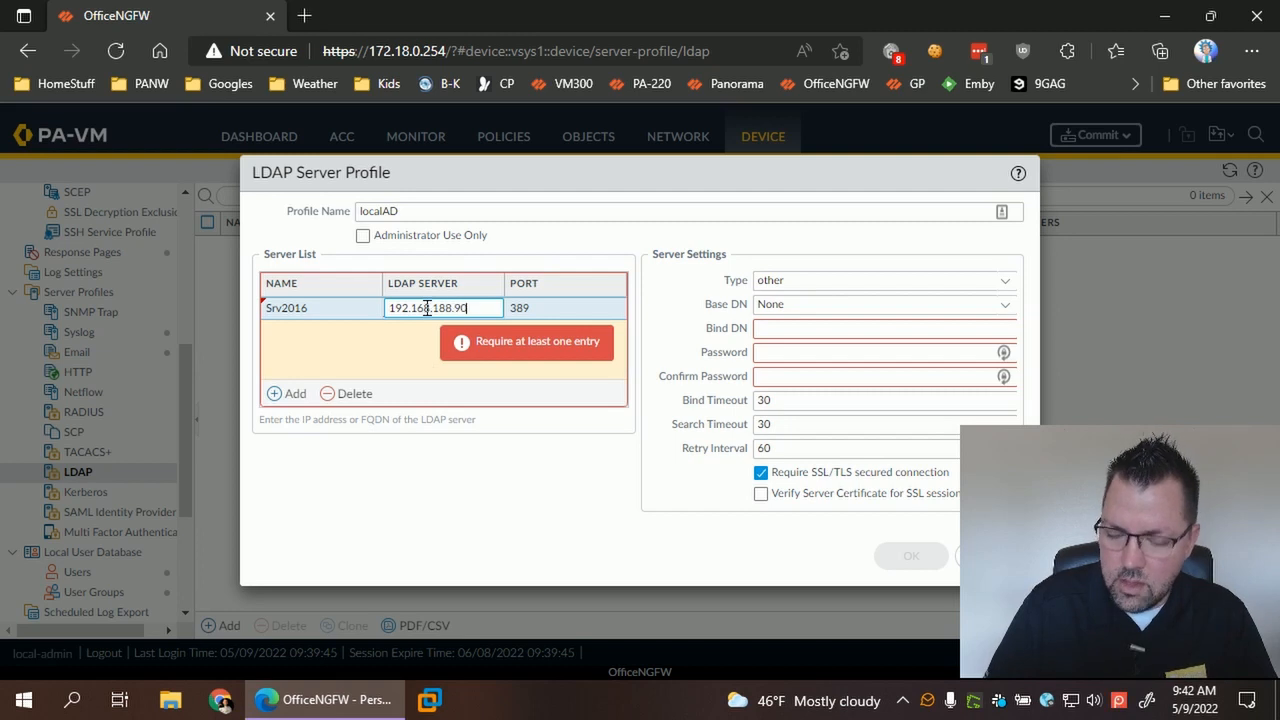
{"action": "left_click", "coordinate": [430, 341]}
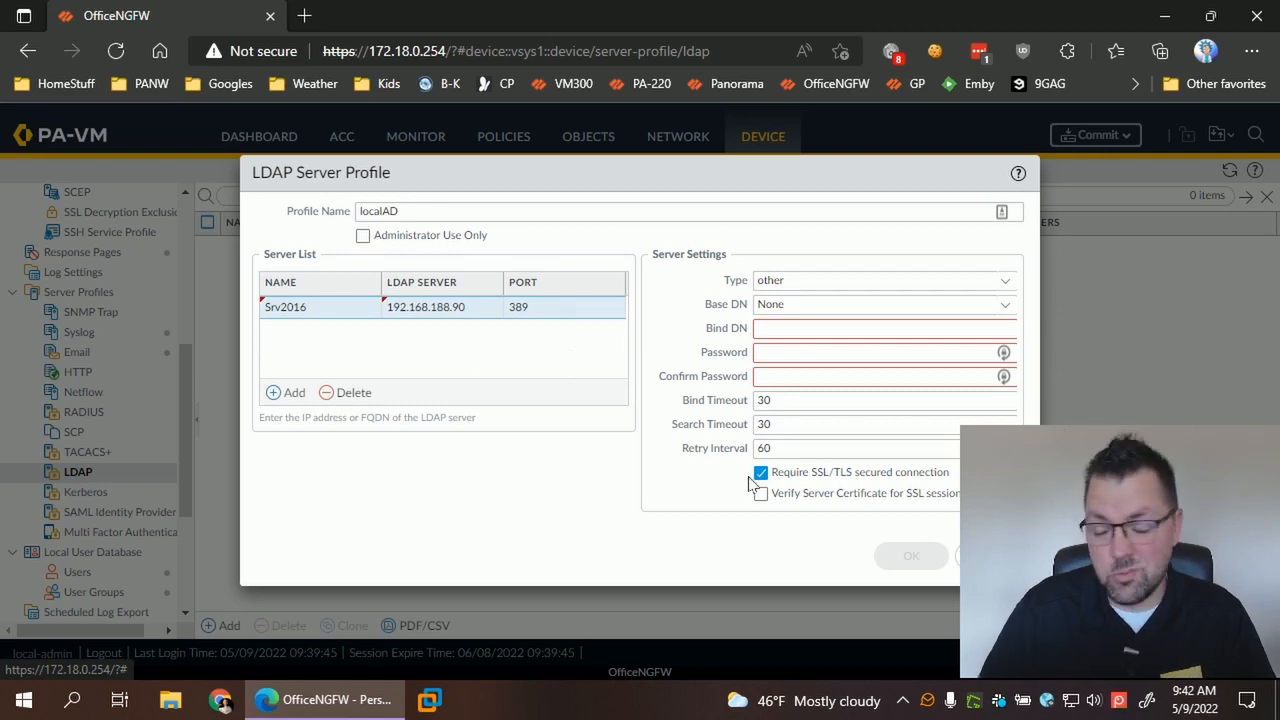
{"action": "left_click", "coordinate": [543, 307]}
{"action": "left_click", "coordinate": [630, 312]}
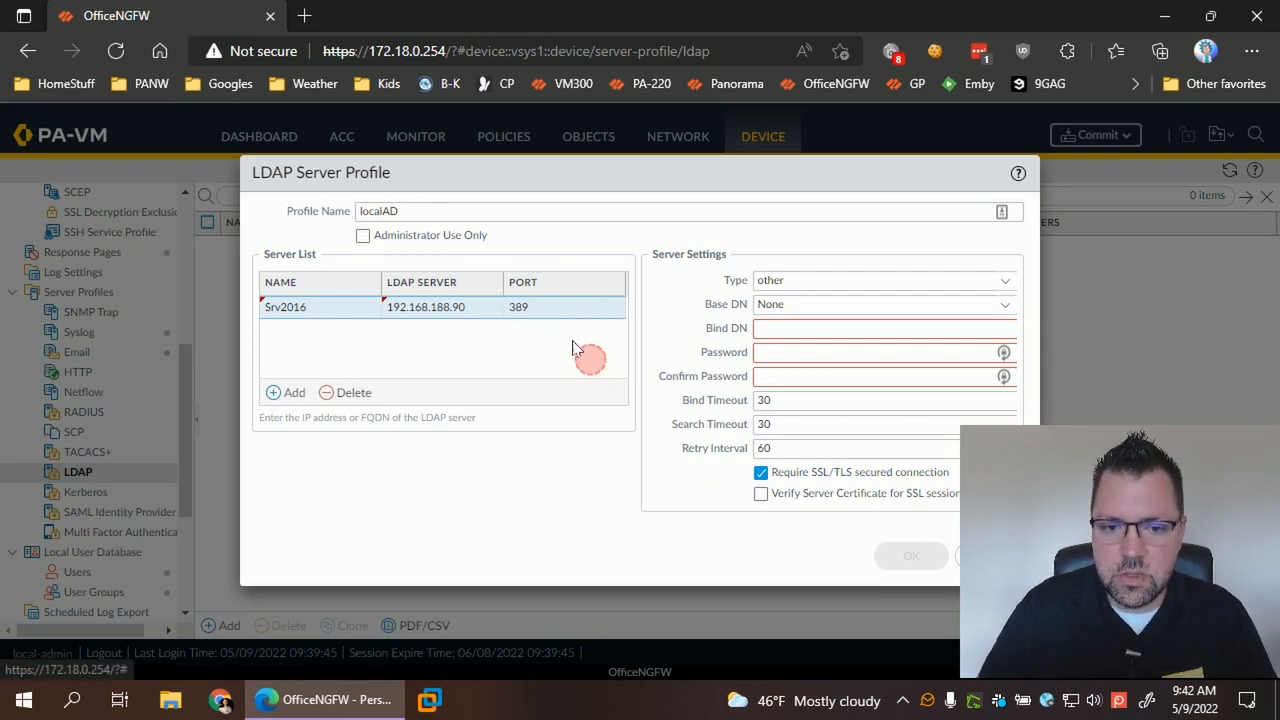
- Change the port to 636, type to active-directory, and base DN to DC=cyberhome,DC=local
{"action": "left_click", "coordinate": [552, 307]}
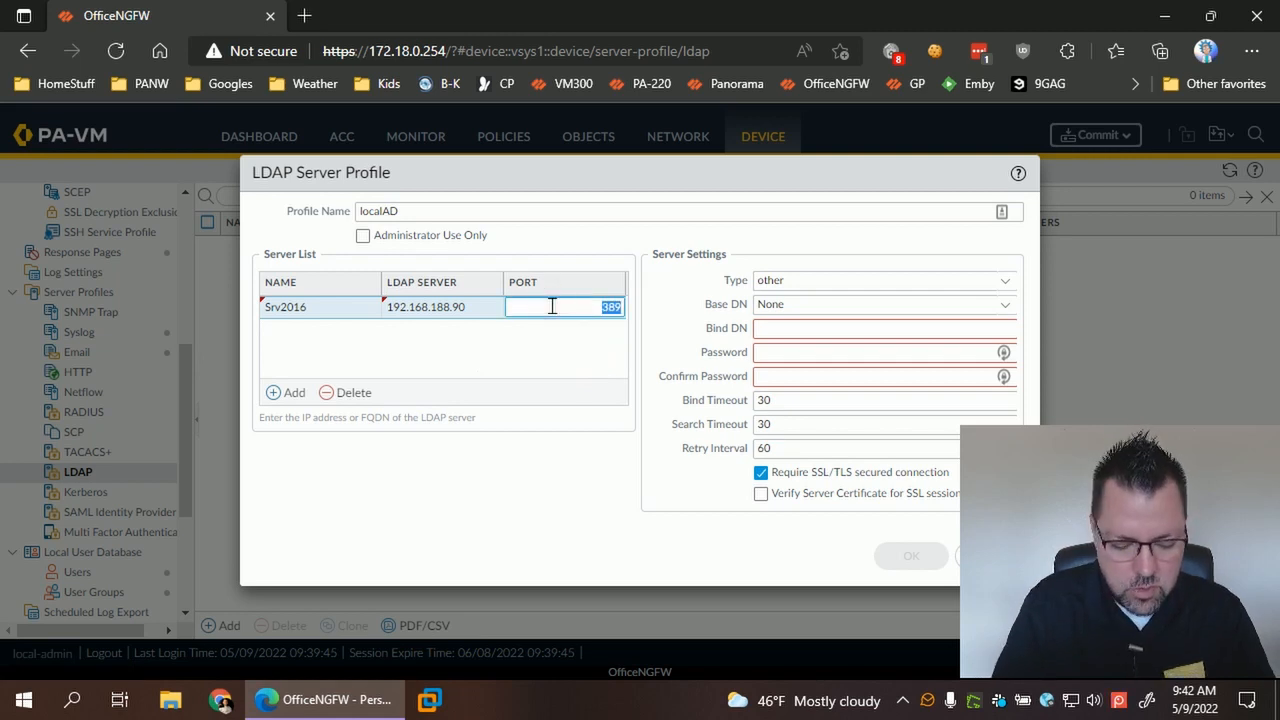
{"action": "type", "text": "636"}
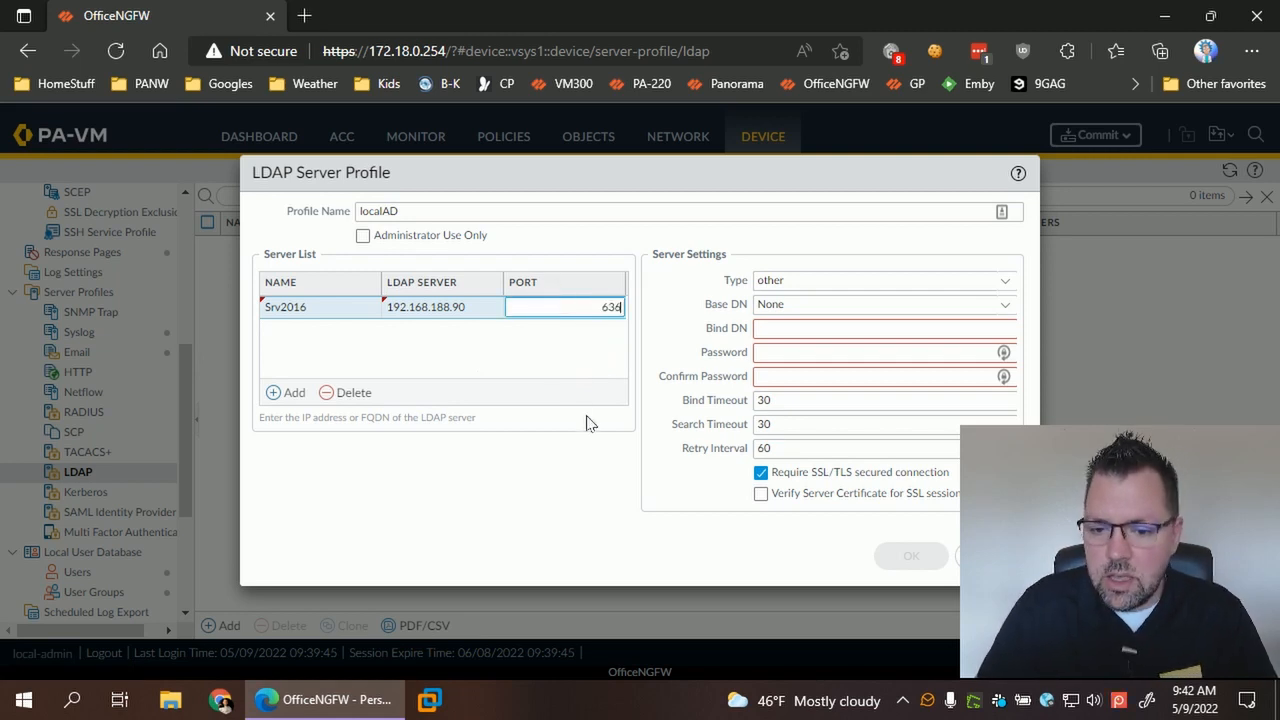
{"action": "left_click", "coordinate": [589, 420]}
{"action": "left_click", "coordinate": [1005, 282]}
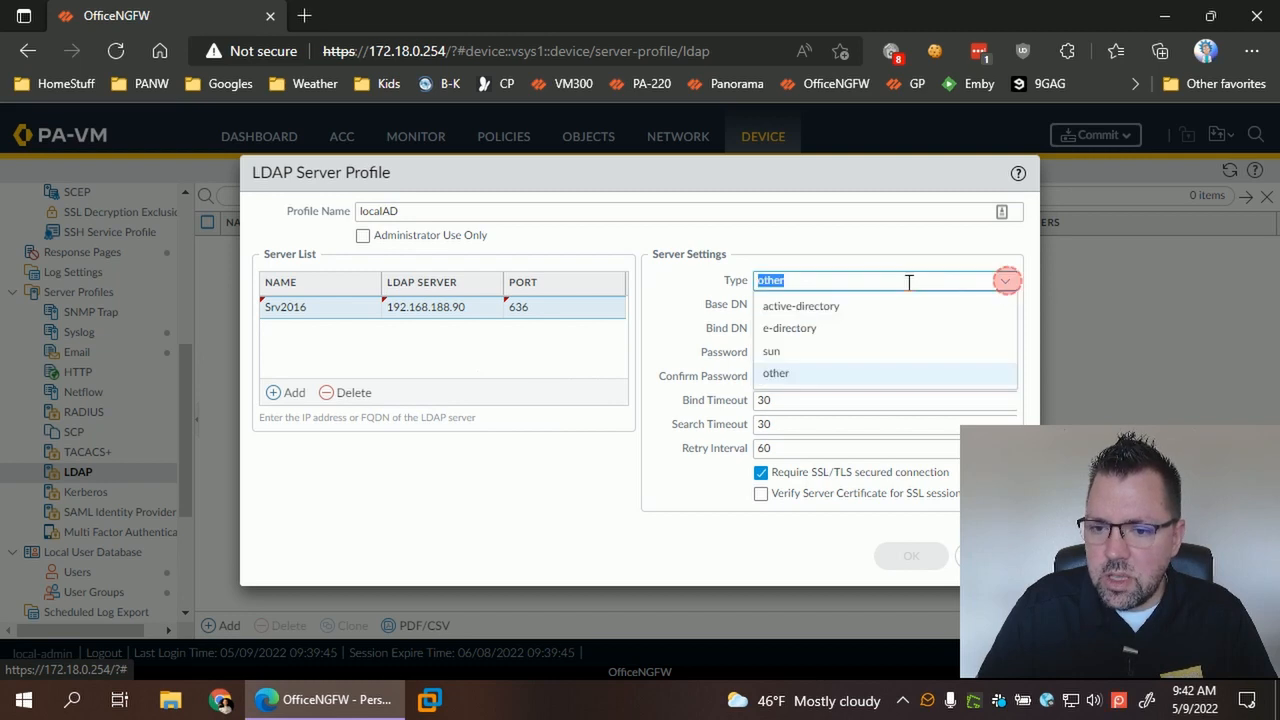
{"action": "left_click", "coordinate": [806, 314]}
{"action": "left_click", "coordinate": [815, 305]}
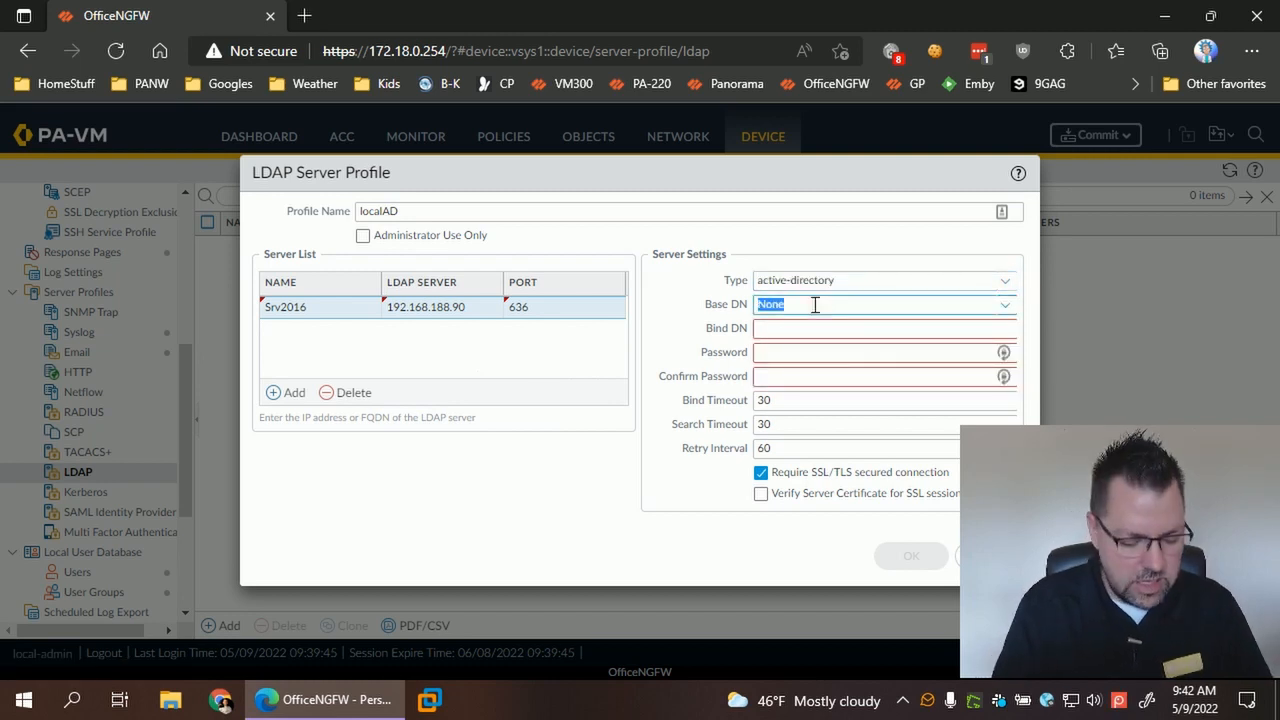
{"action": "type", "text": "B"}
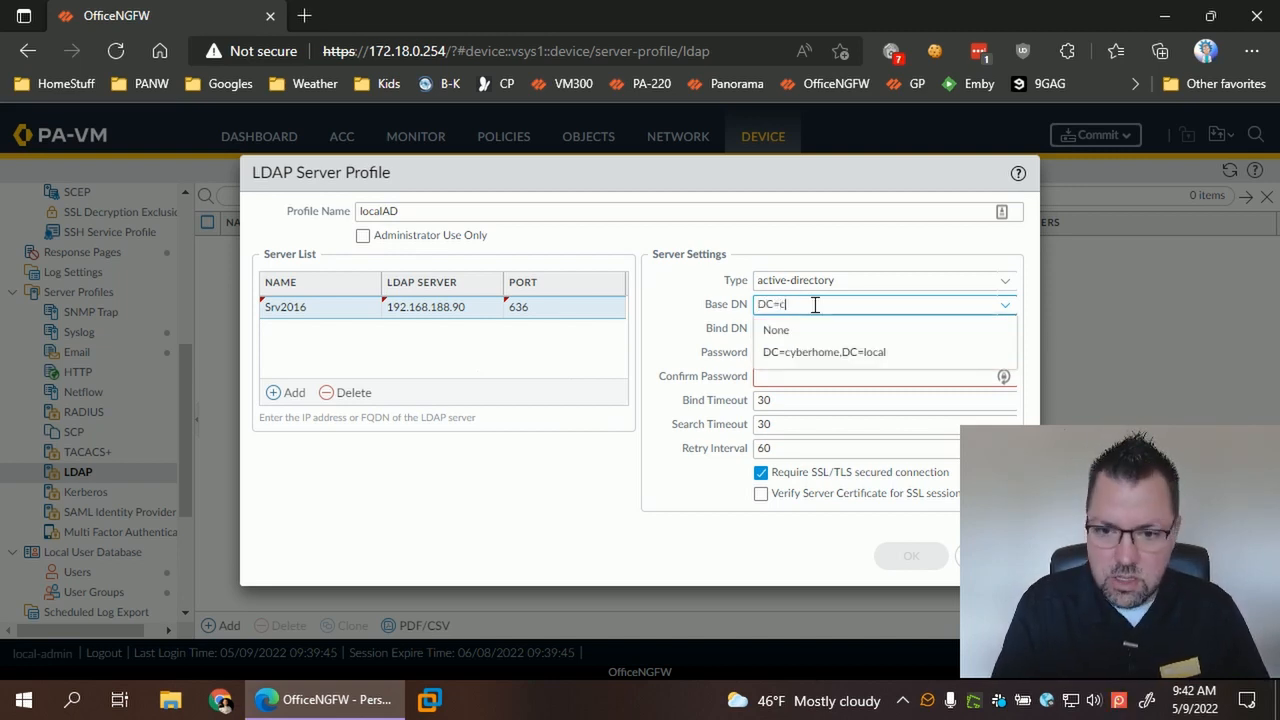
{"action": "left_click", "coordinate": [814, 350]}
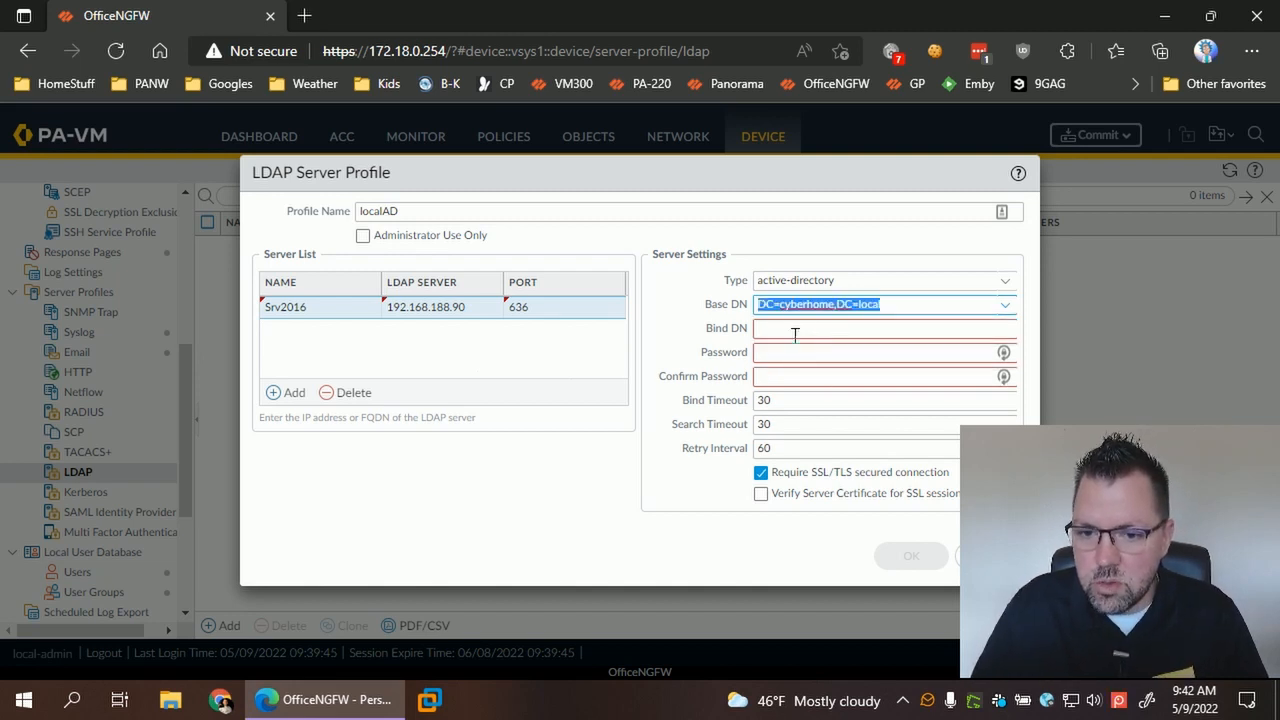
- Enter the bind DN and bind password, enable server certificate verification, and save localAD
{"action": "left_click", "coordinate": [795, 332]}
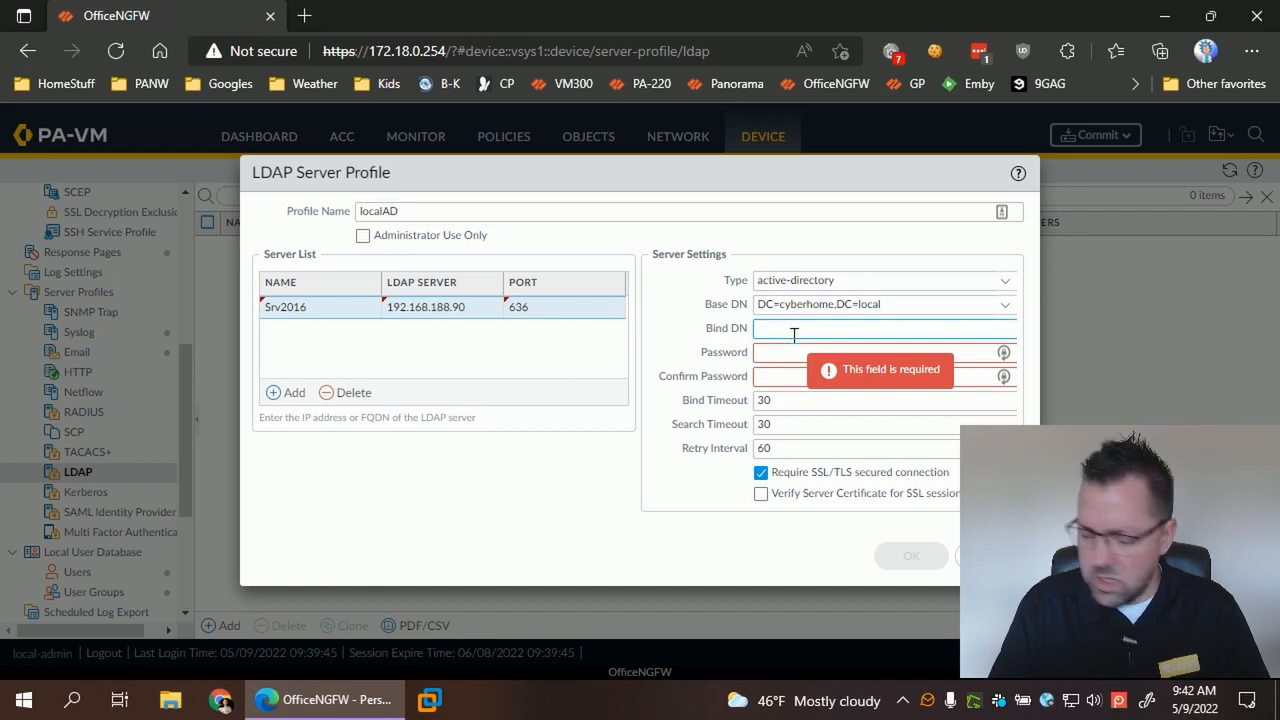
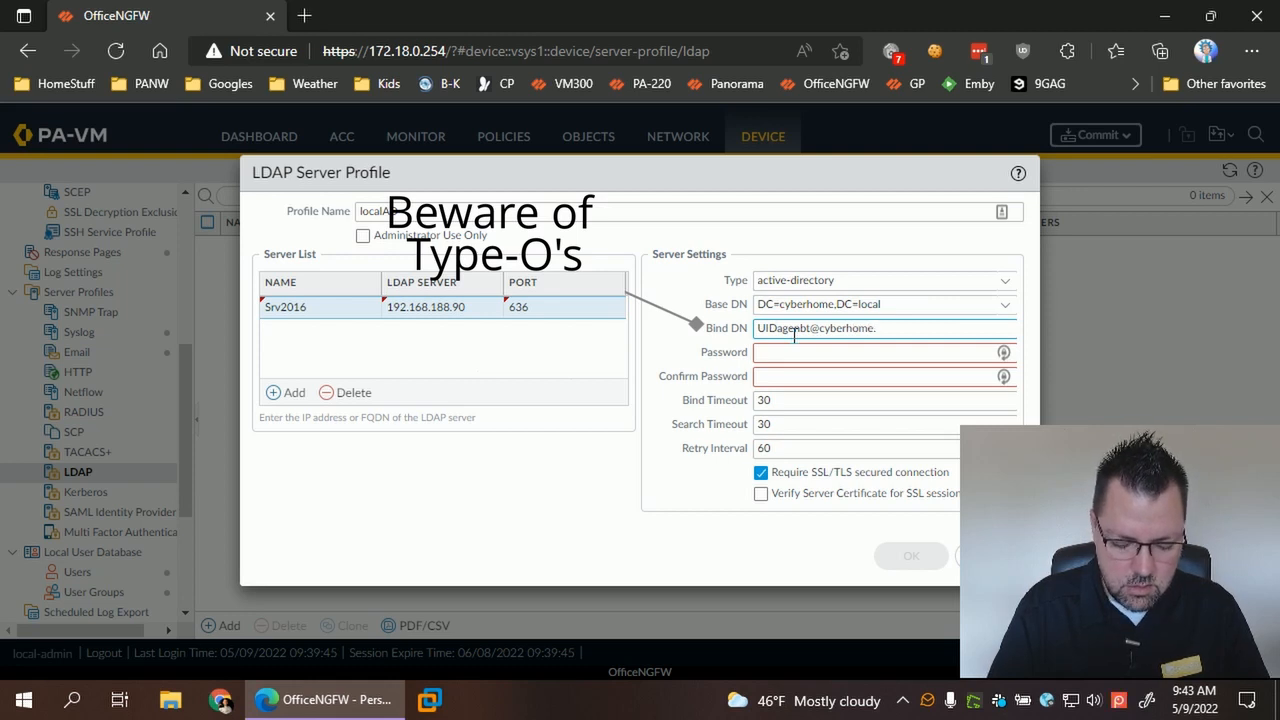
{"action": "key", "text": "Tab"}
{"action": "type", "text": "••"}
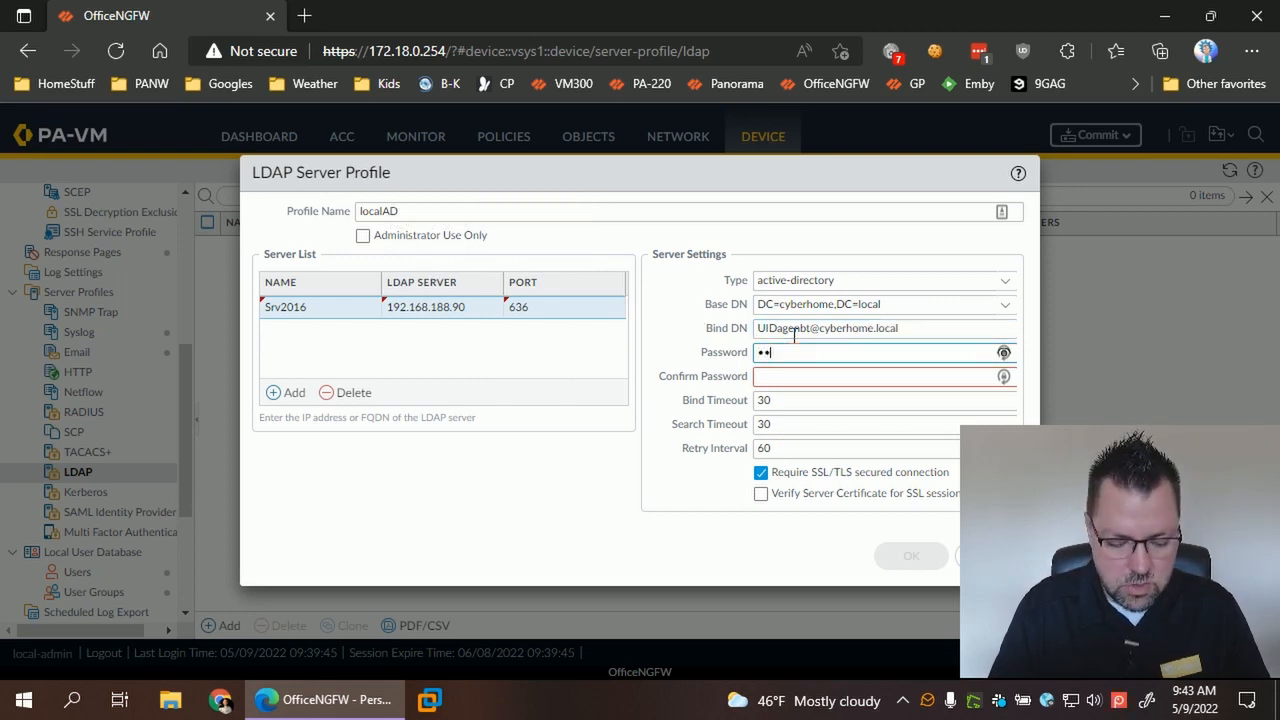
{"action": "type", "text": "•••"}
{"action": "key", "text": "Tab"}
{"action": "type", "text": "•••"}
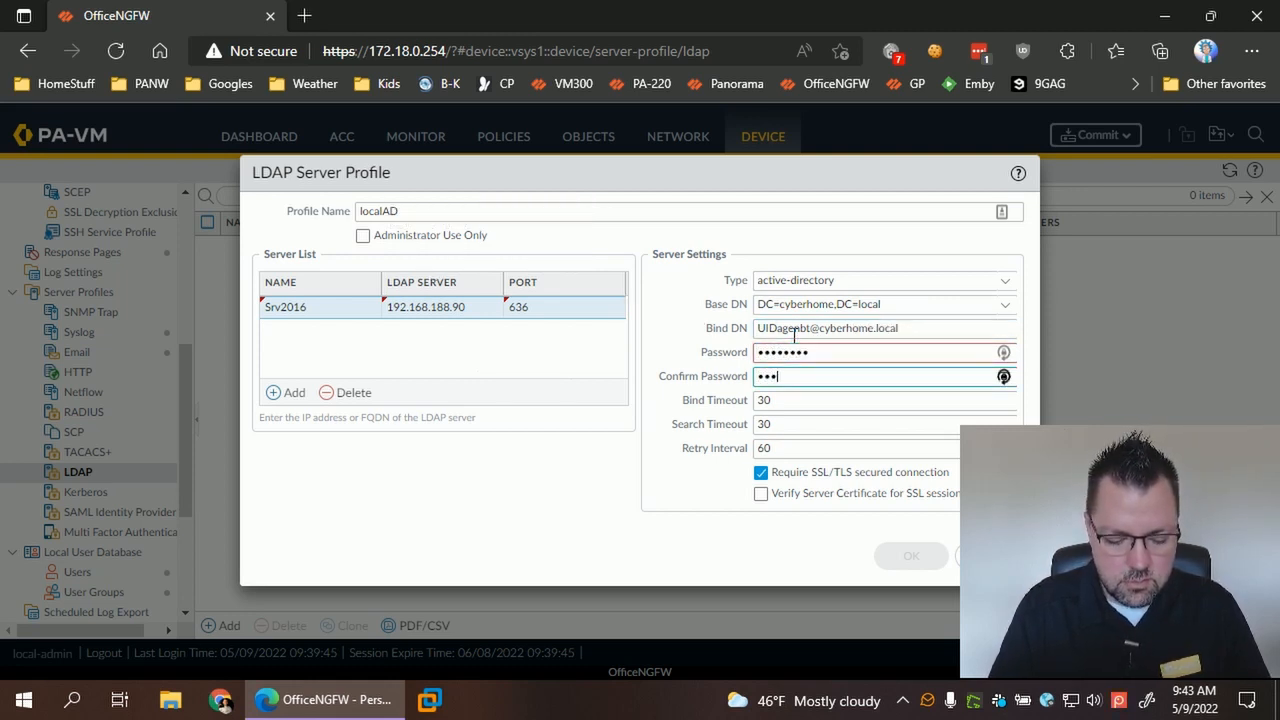
{"action": "type", "text": "•••••"}
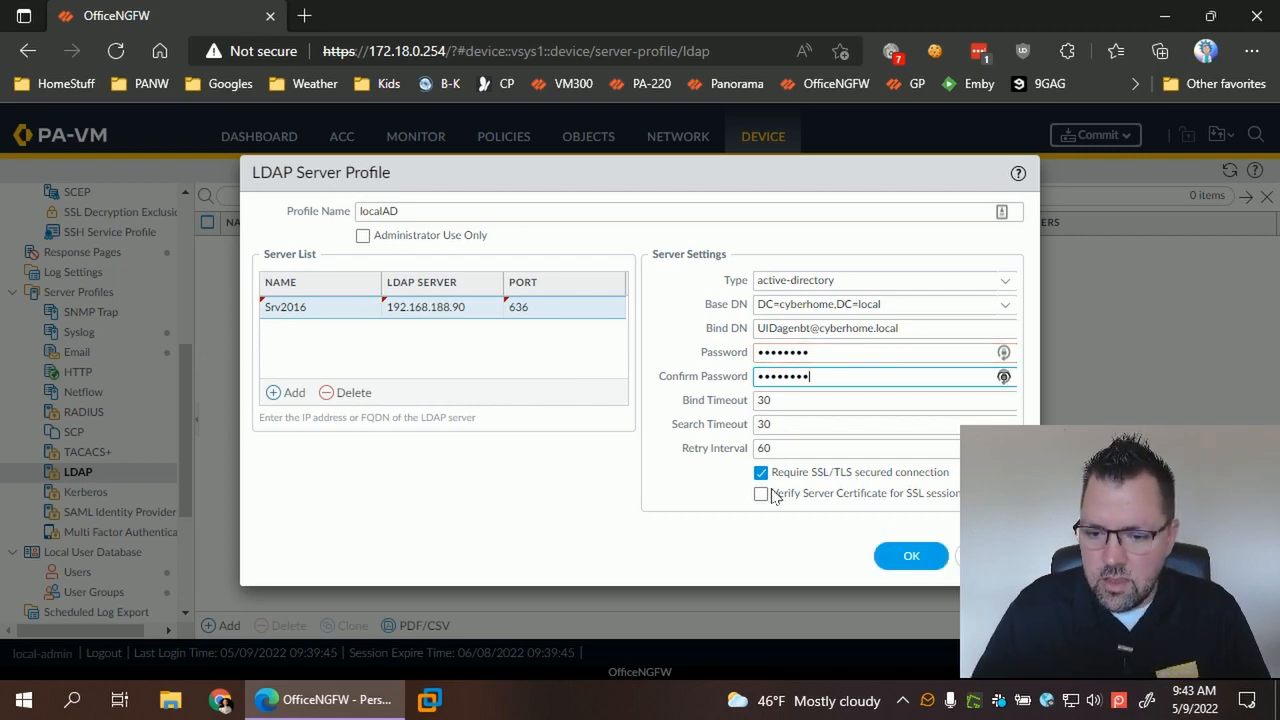
{"action": "left_click", "coordinate": [761, 493]}
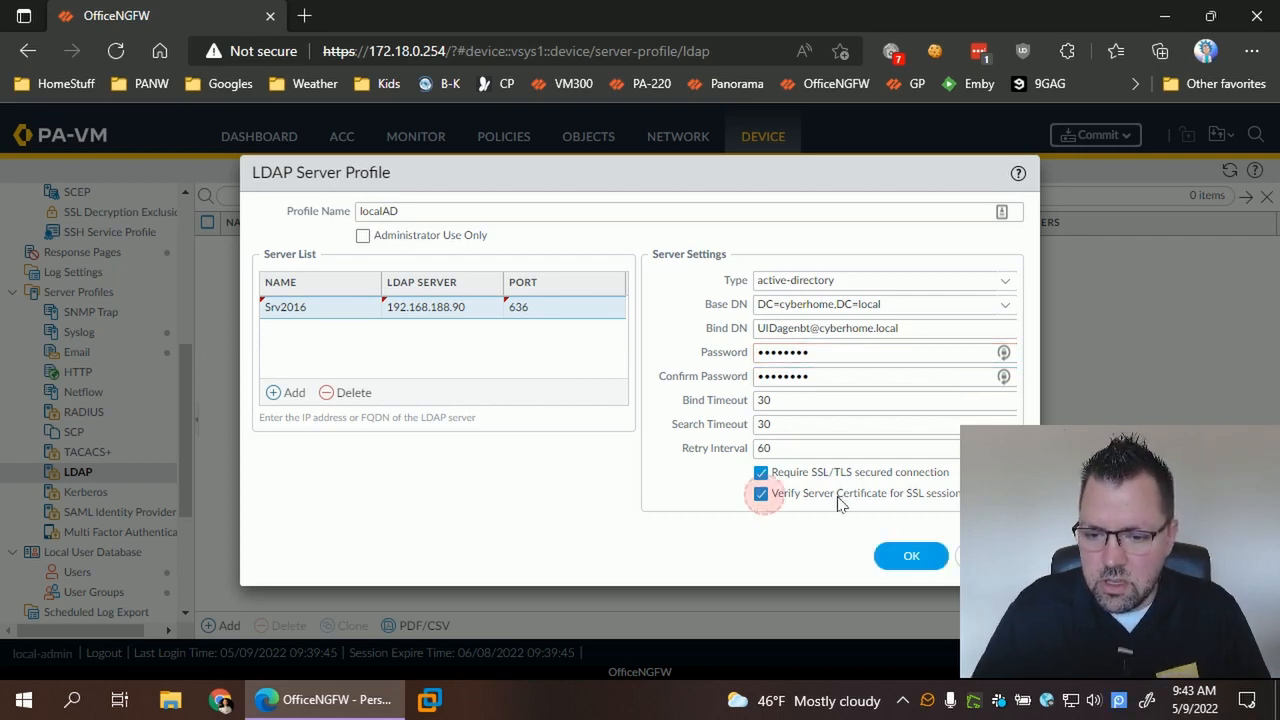
{"action": "left_click", "coordinate": [890, 558]}
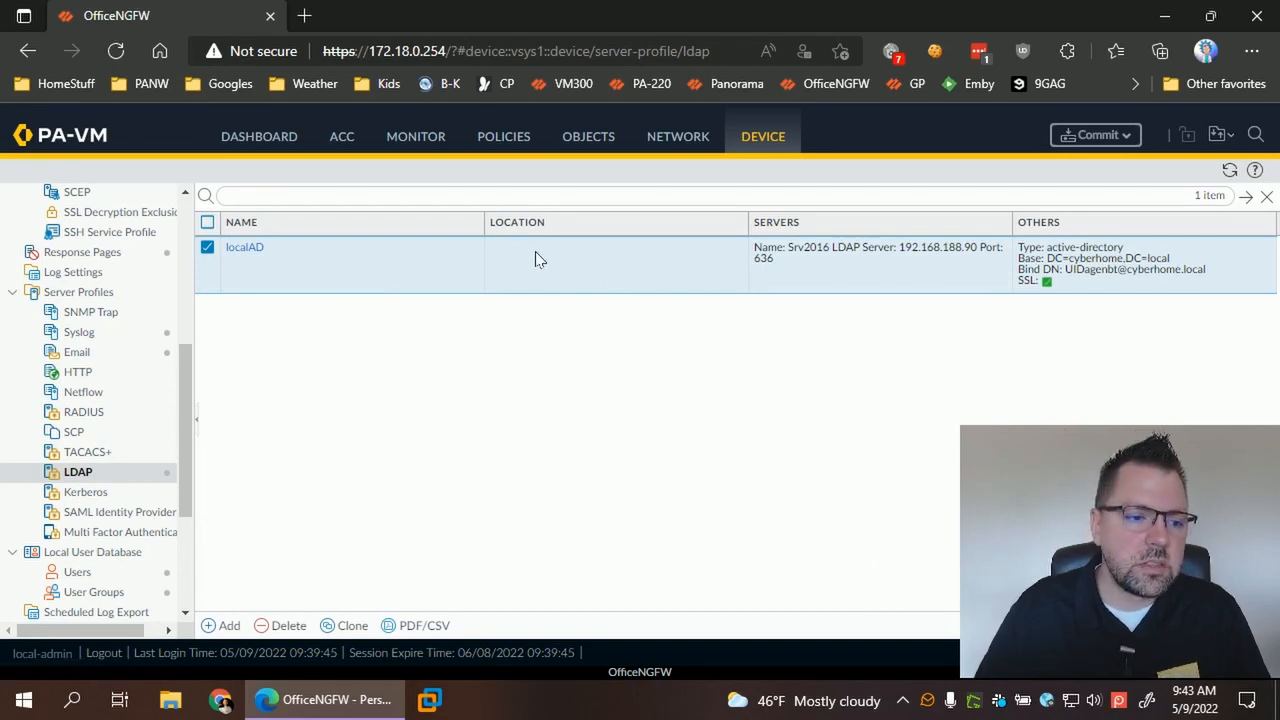
- Create authentication profile Local-AD-FW_Admins using LDAP with the localAD server profile
{"action": "left_click_drag", "start_coordinate": [187, 375], "coordinate": [185, 272]}
{"action": "left_click", "coordinate": [150, 210]}
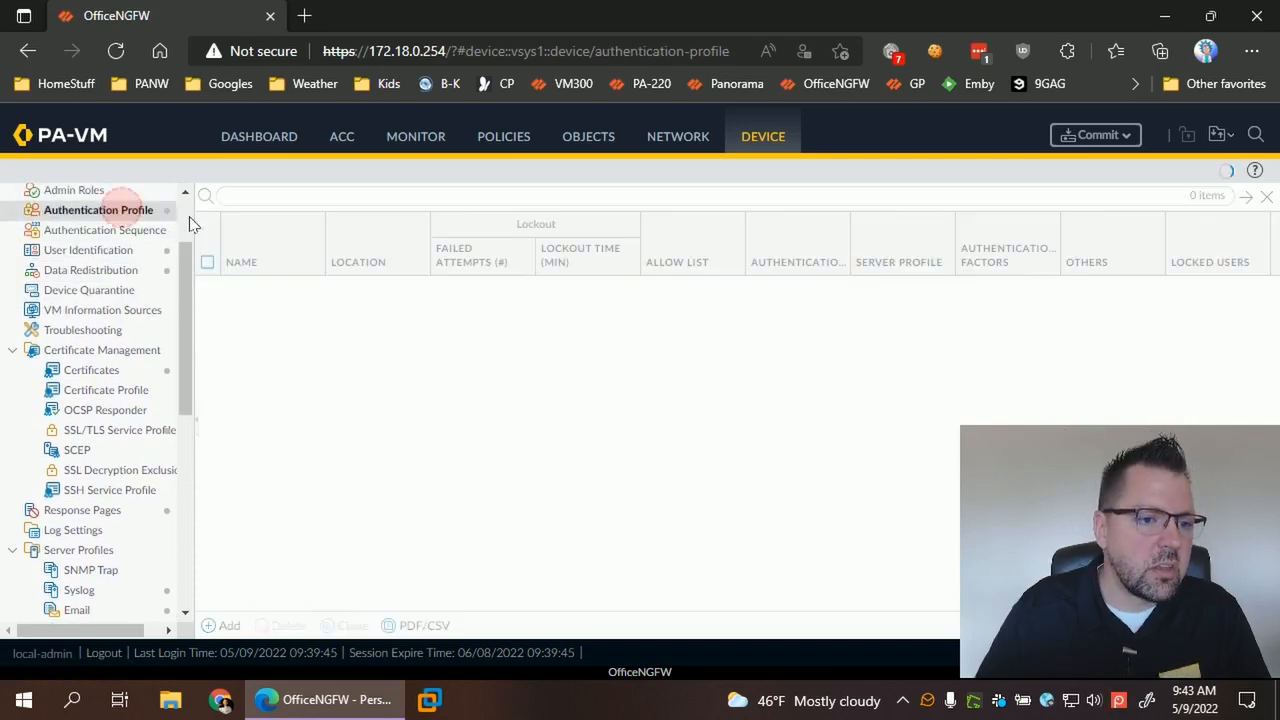
{"action": "left_click", "coordinate": [228, 626]}
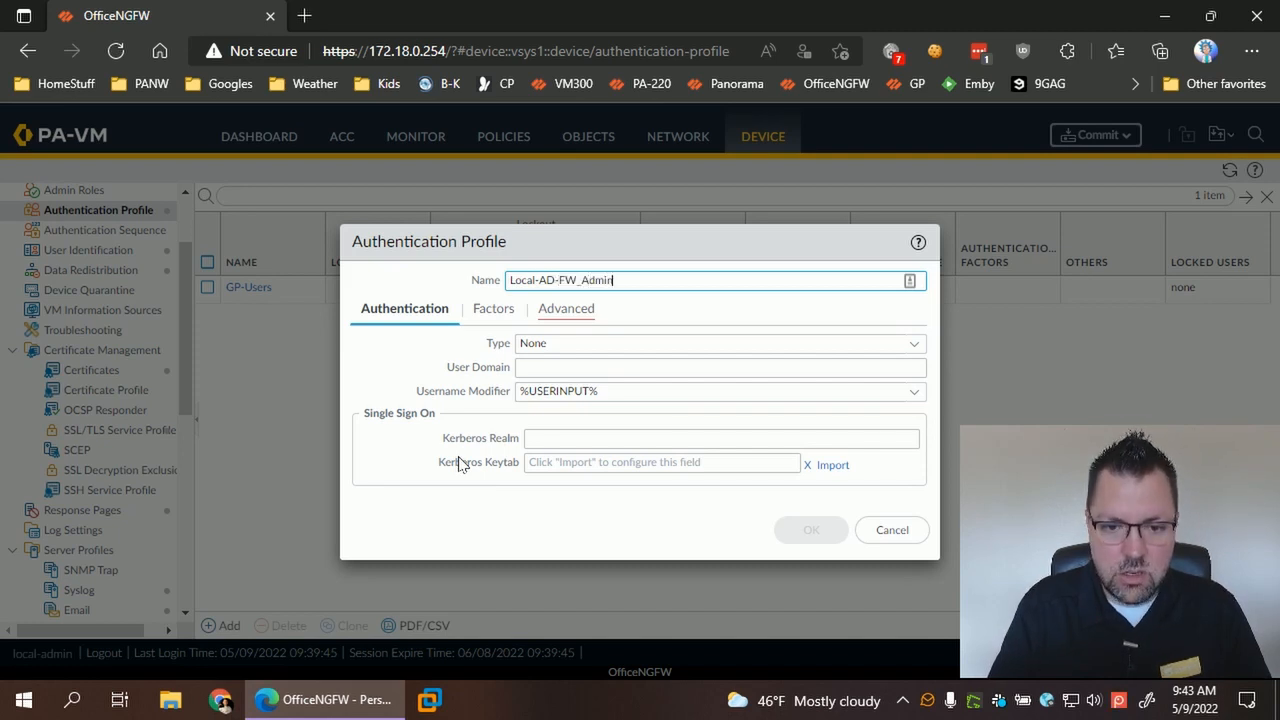
{"action": "type", "text": "Local-AD-FW_Admins"}
{"action": "left_click", "coordinate": [909, 344]}
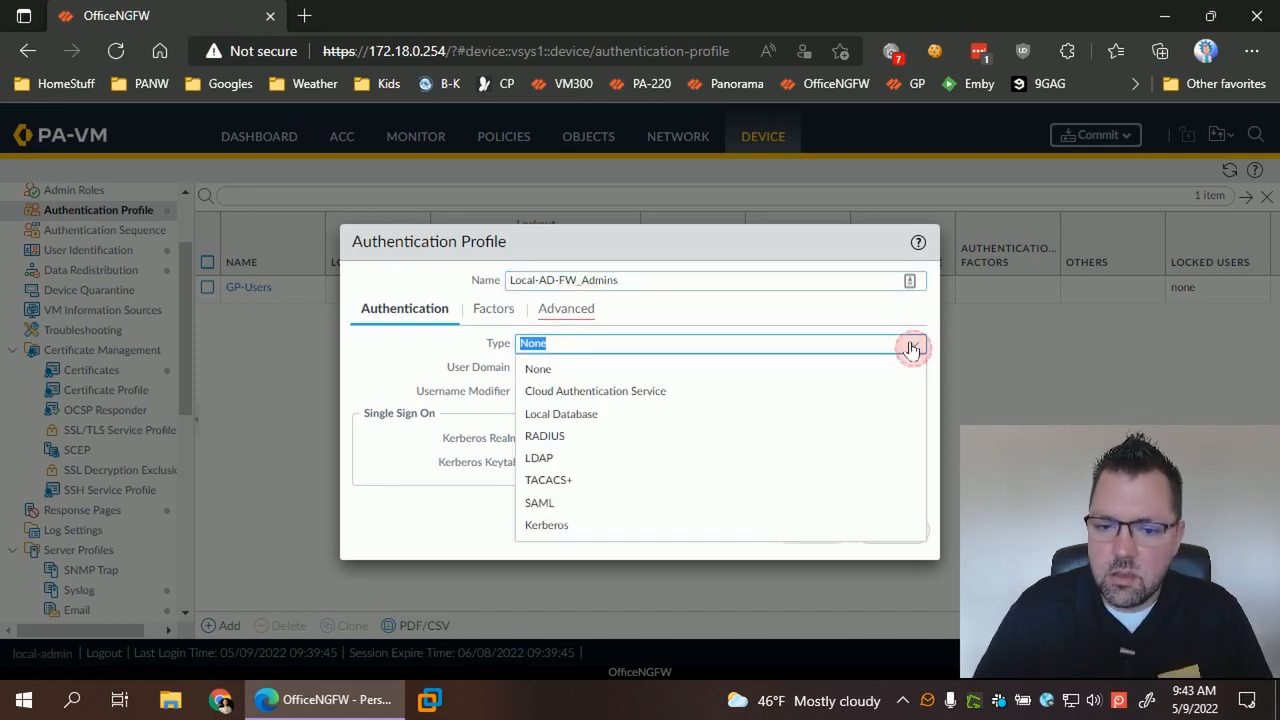
{"action": "left_click", "coordinate": [555, 459]}
{"action": "left_click", "coordinate": [914, 368]}
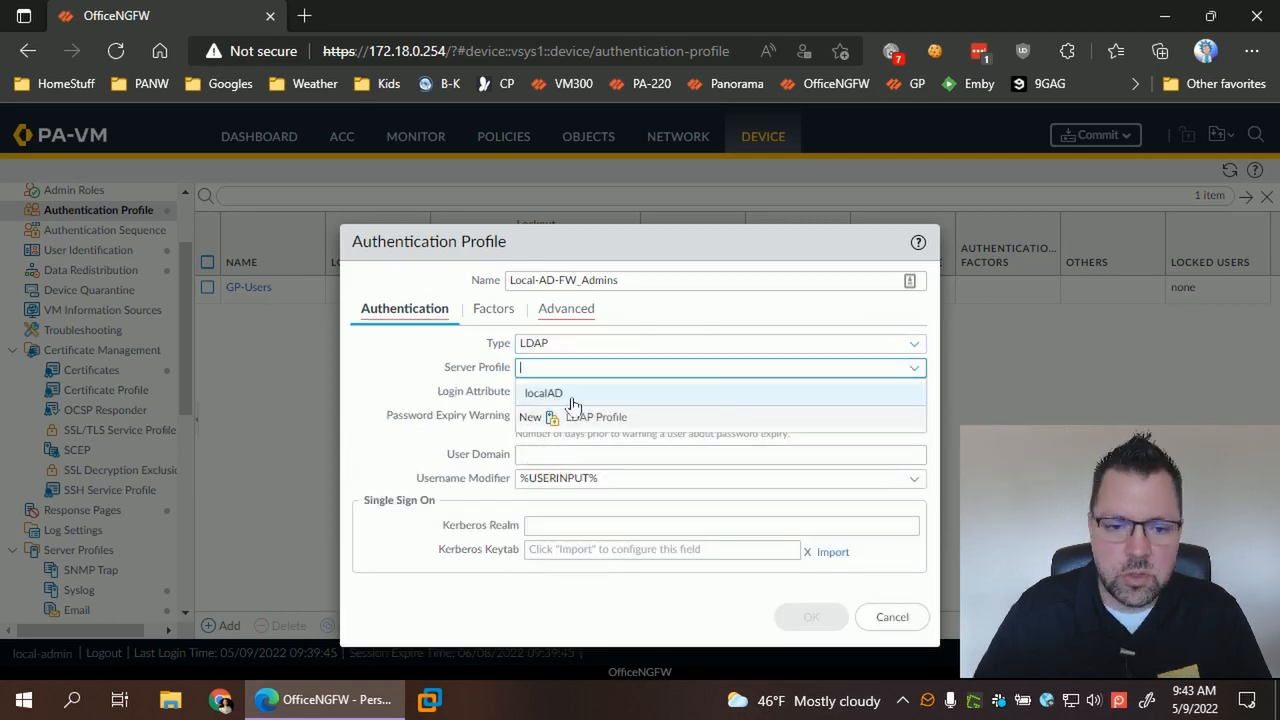
{"action": "left_click", "coordinate": [552, 391]}
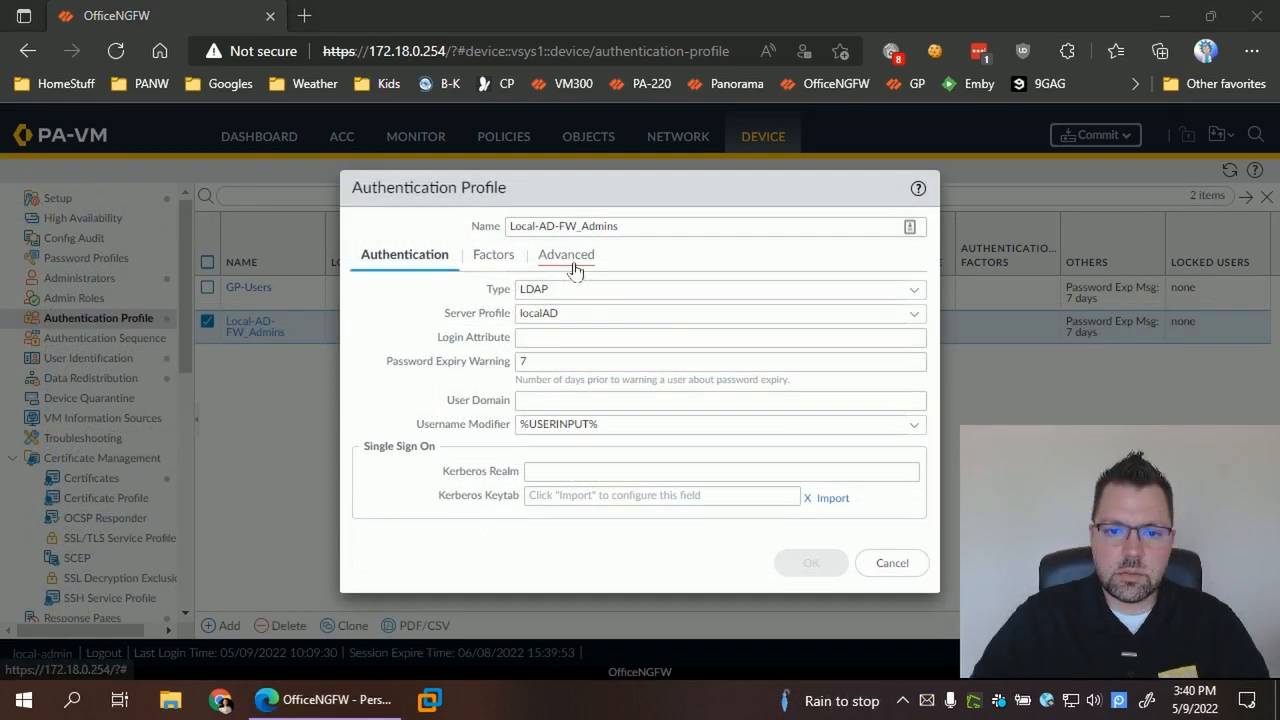
- Add mitch to the profile's Advanced allow list and save the profile
{"action": "left_click", "coordinate": [564, 254]}
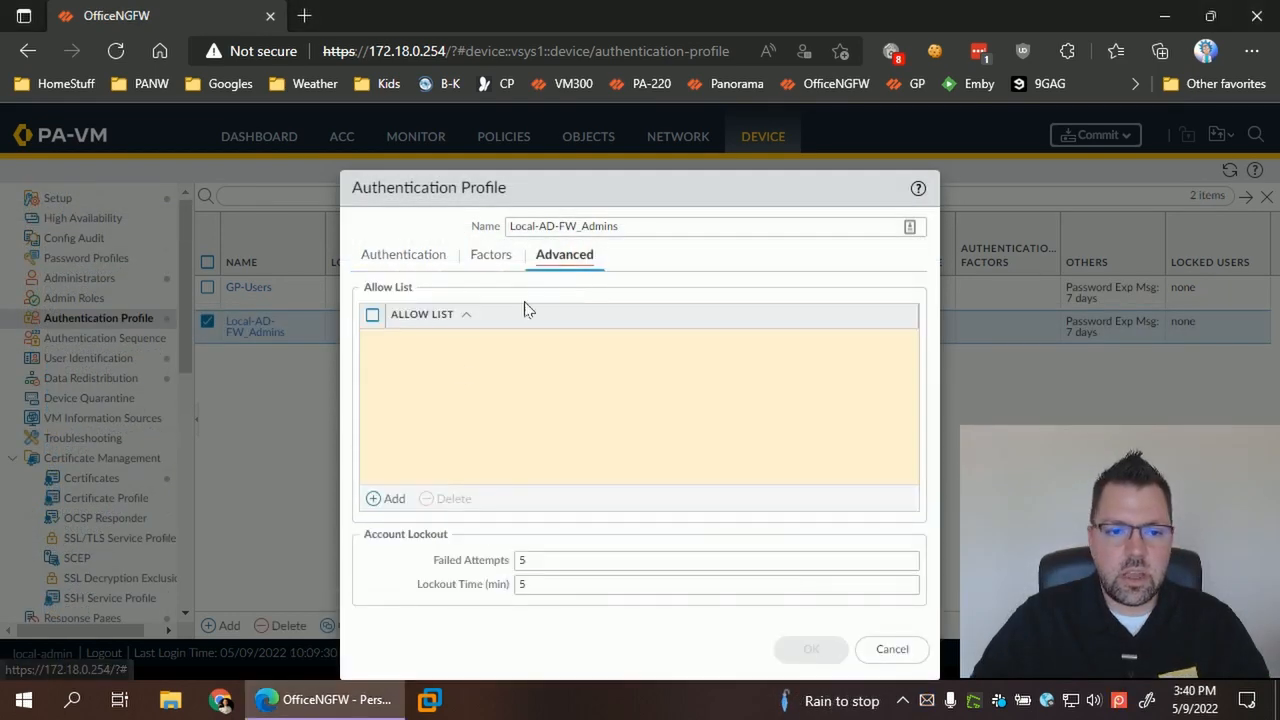
{"action": "left_click", "coordinate": [392, 498]}
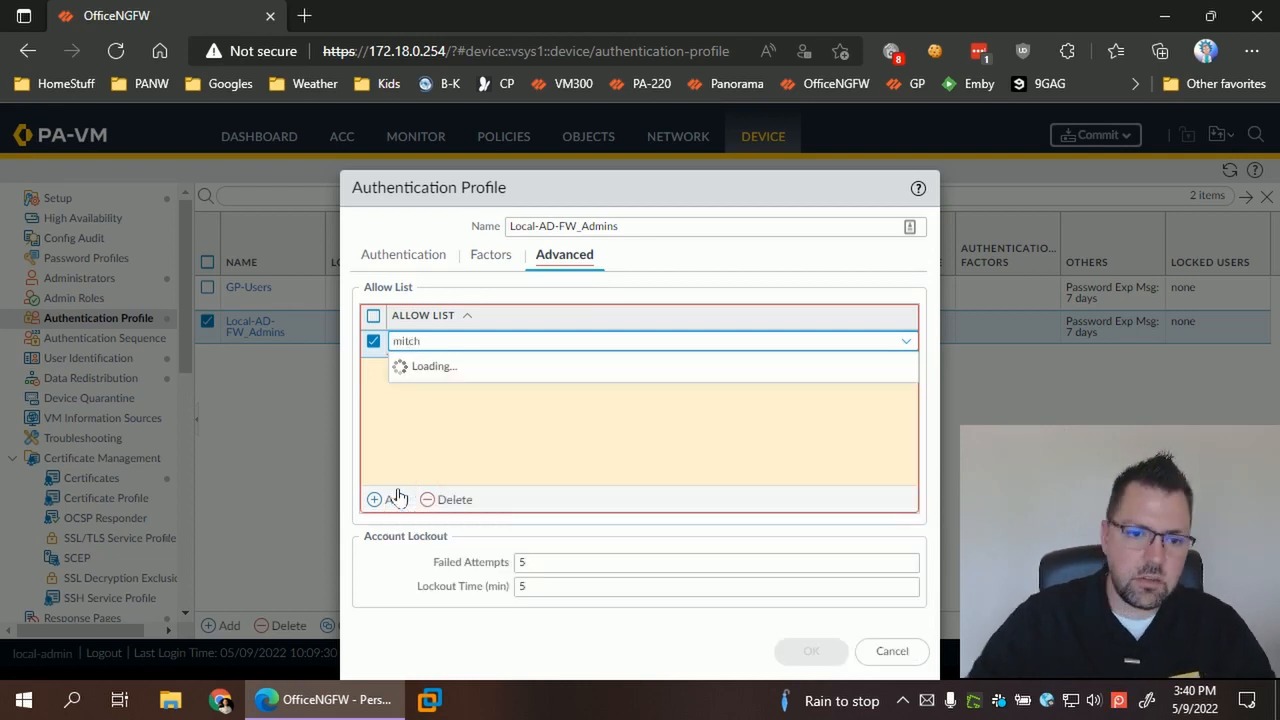
{"action": "left_click", "coordinate": [442, 381]}
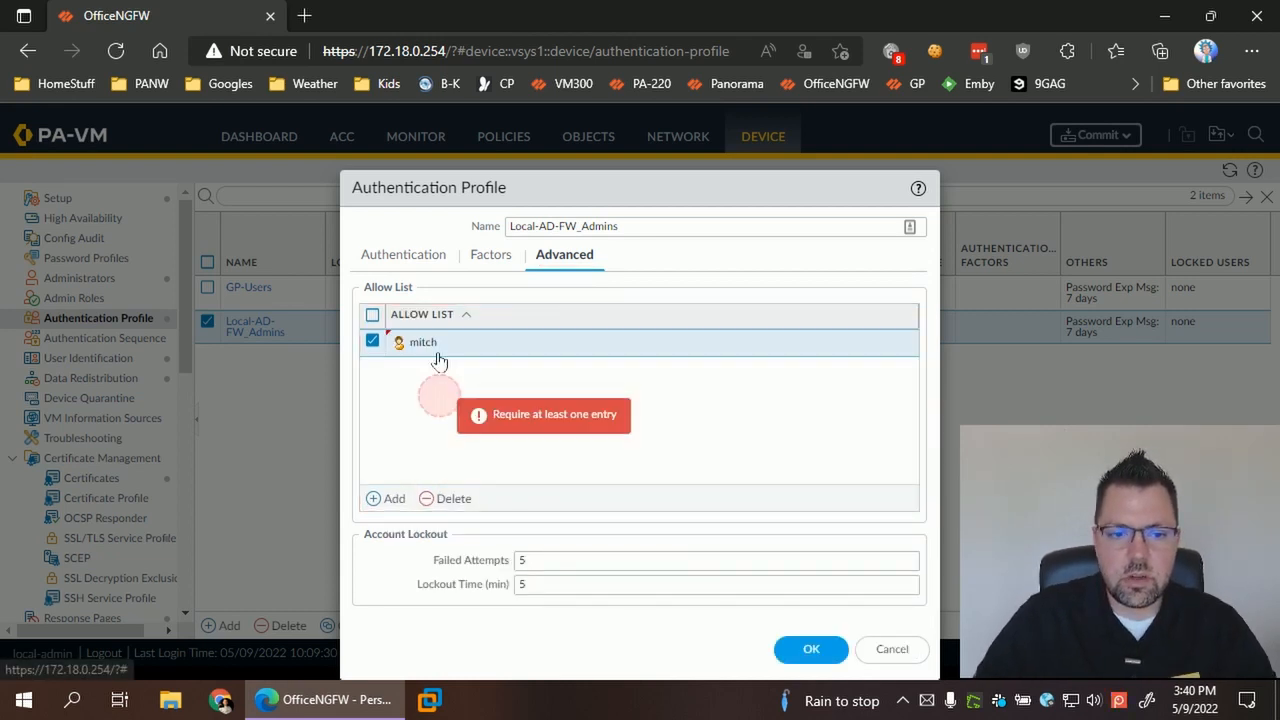
{"action": "left_click", "coordinate": [811, 649]}
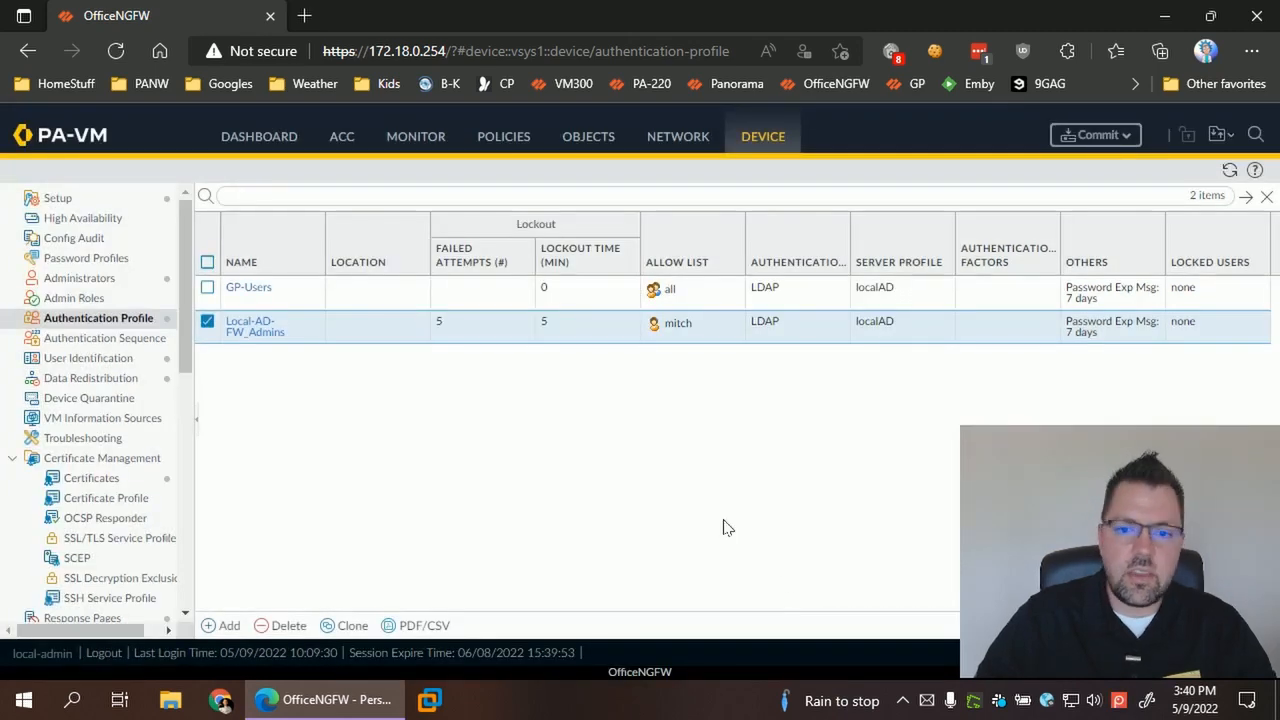
{"action": "left_click", "coordinate": [104, 281]}
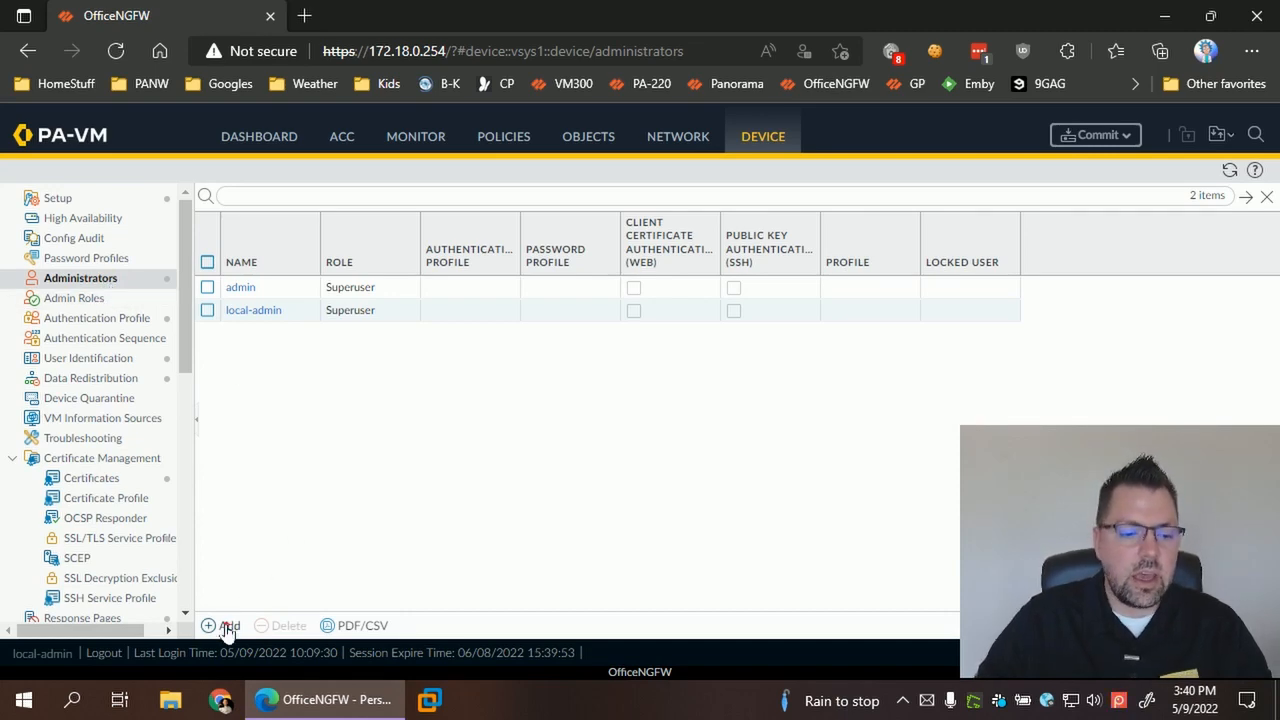
- Add administrator mitch using the Local-AD-FW_Admins authentication profile
{"action": "left_click", "coordinate": [226, 627]}
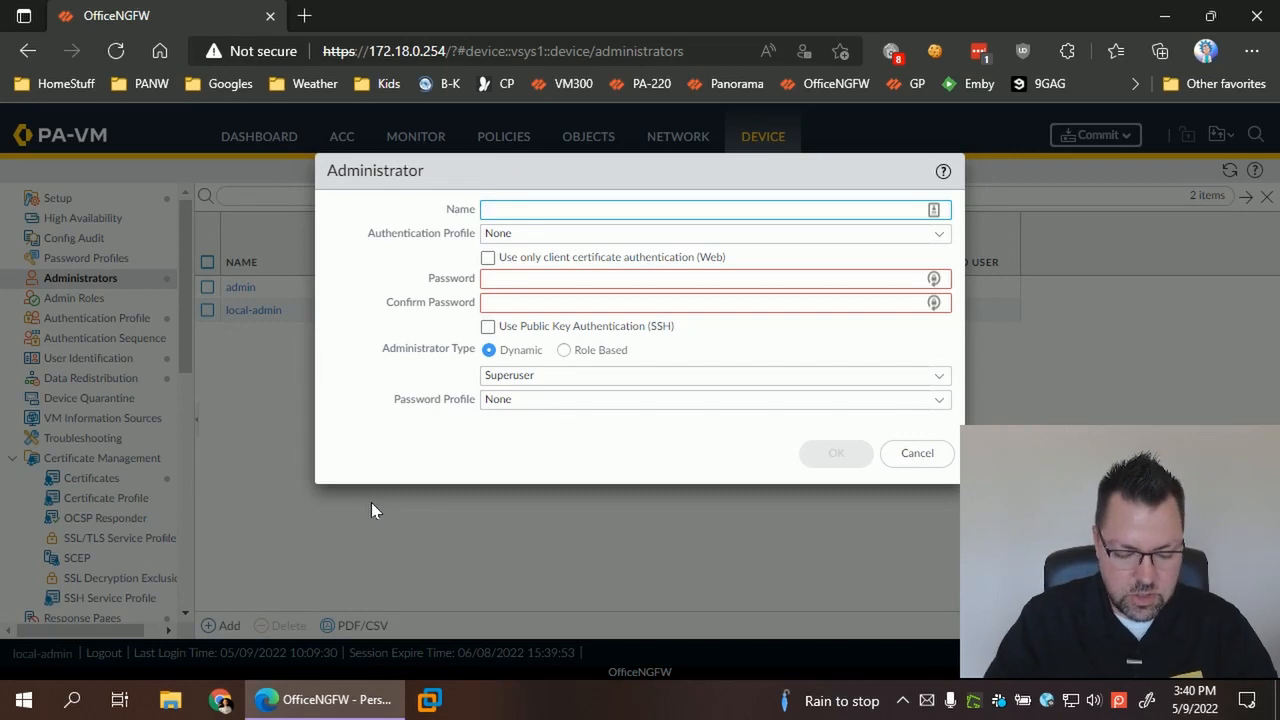
{"action": "type", "text": "mitch"}
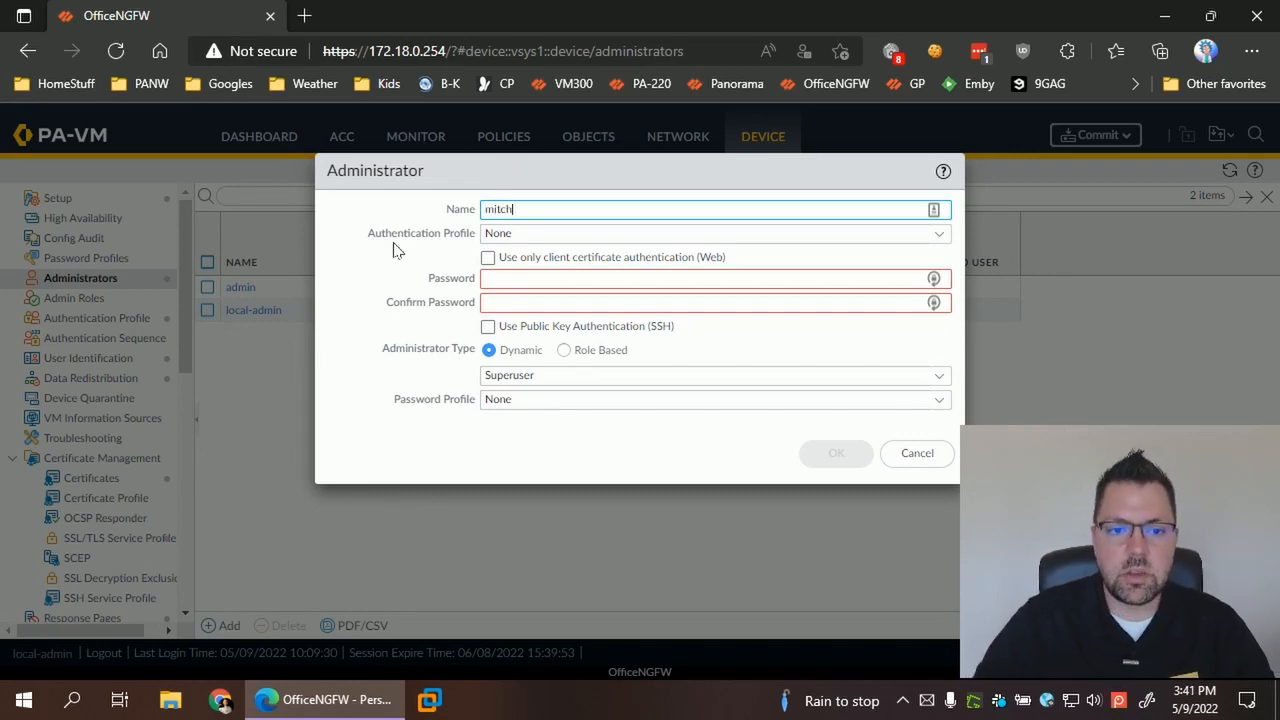
{"action": "left_click", "coordinate": [371, 257]}
{"action": "left_click_drag", "start_coordinate": [370, 234], "coordinate": [479, 246]}
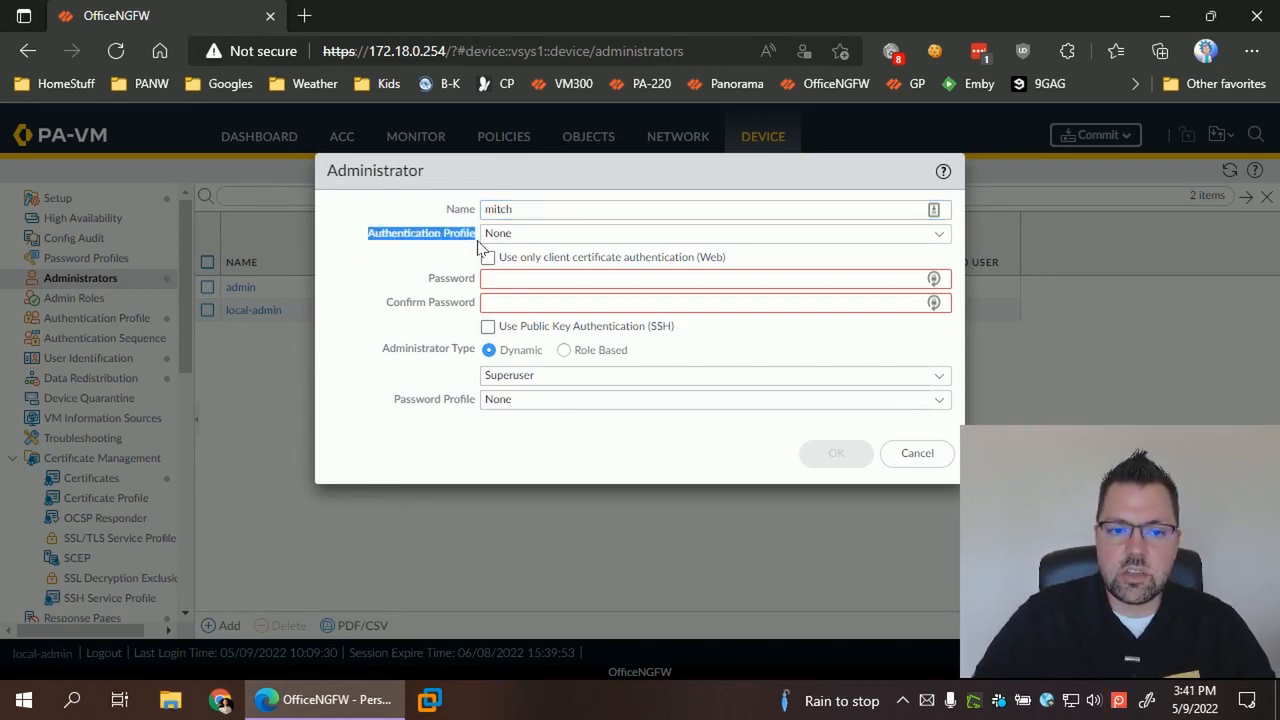
{"action": "left_click", "coordinate": [936, 234]}
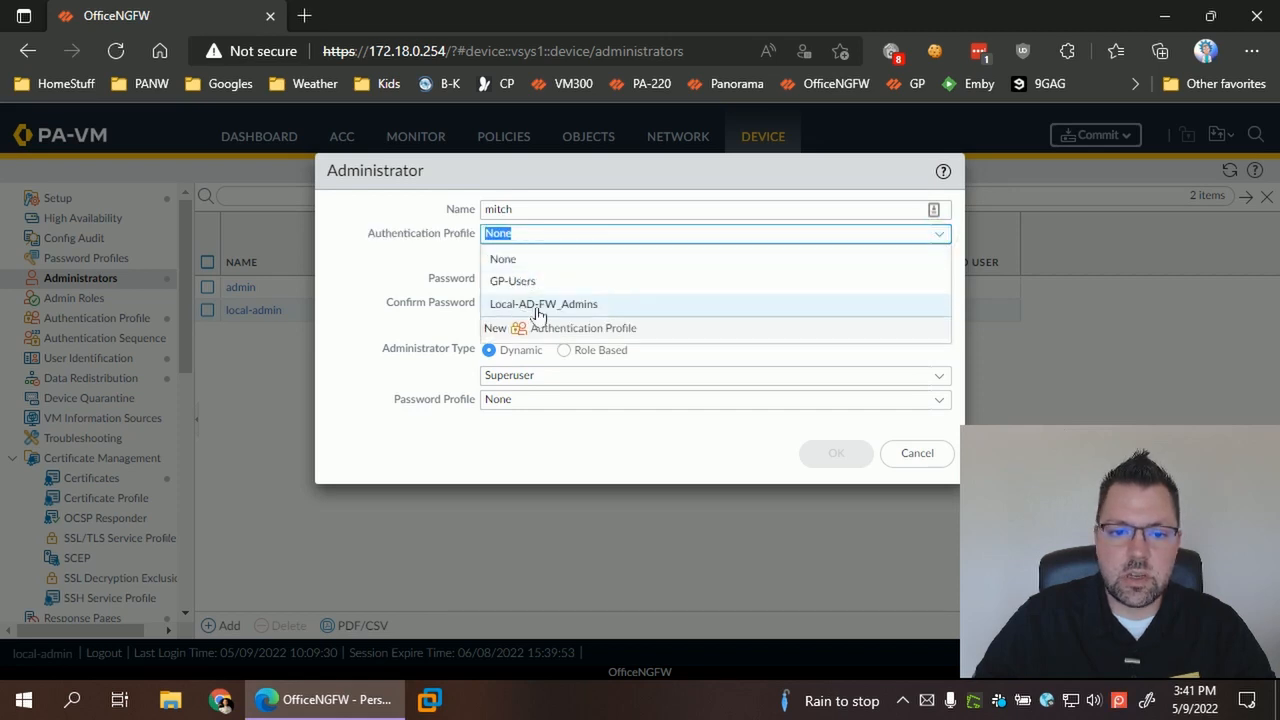
{"action": "left_click", "coordinate": [540, 305]}
{"action": "left_click", "coordinate": [366, 275]}
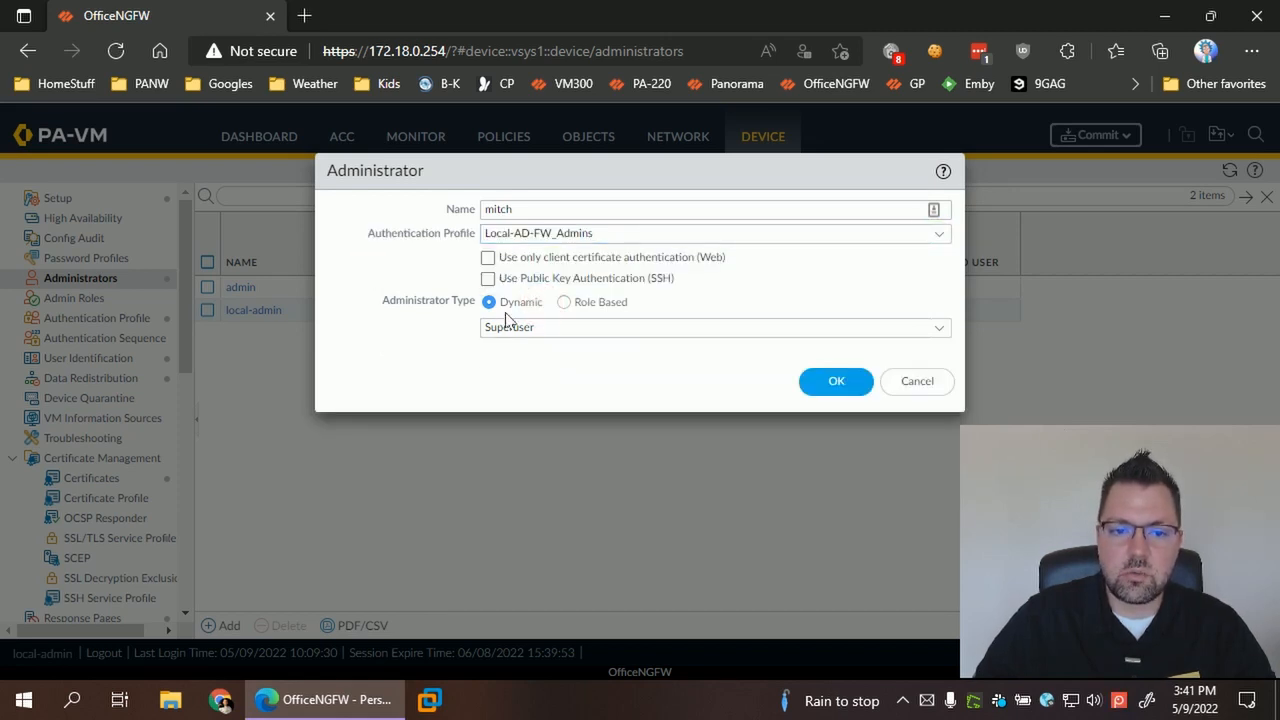
{"action": "left_click", "coordinate": [843, 383]}
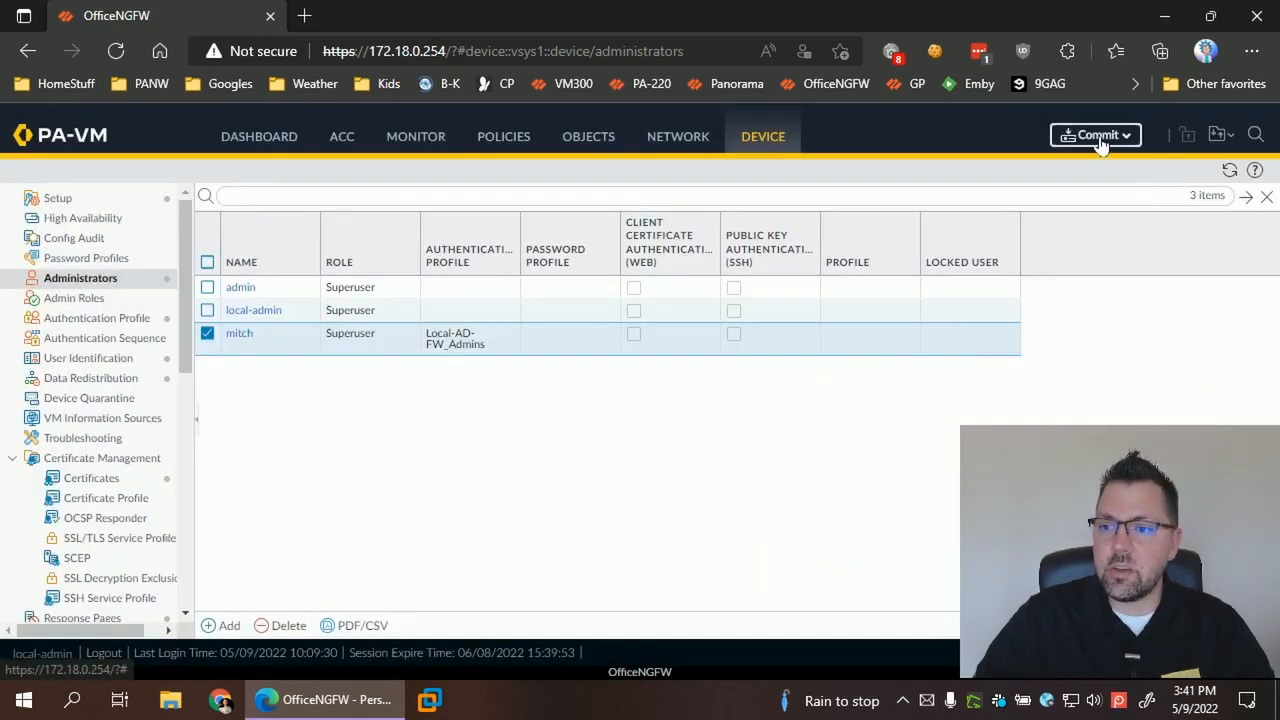
- Commit the configuration to the firewall and close the commit status
{"action": "left_click", "coordinate": [1096, 135]}
{"action": "left_click", "coordinate": [796, 630]}
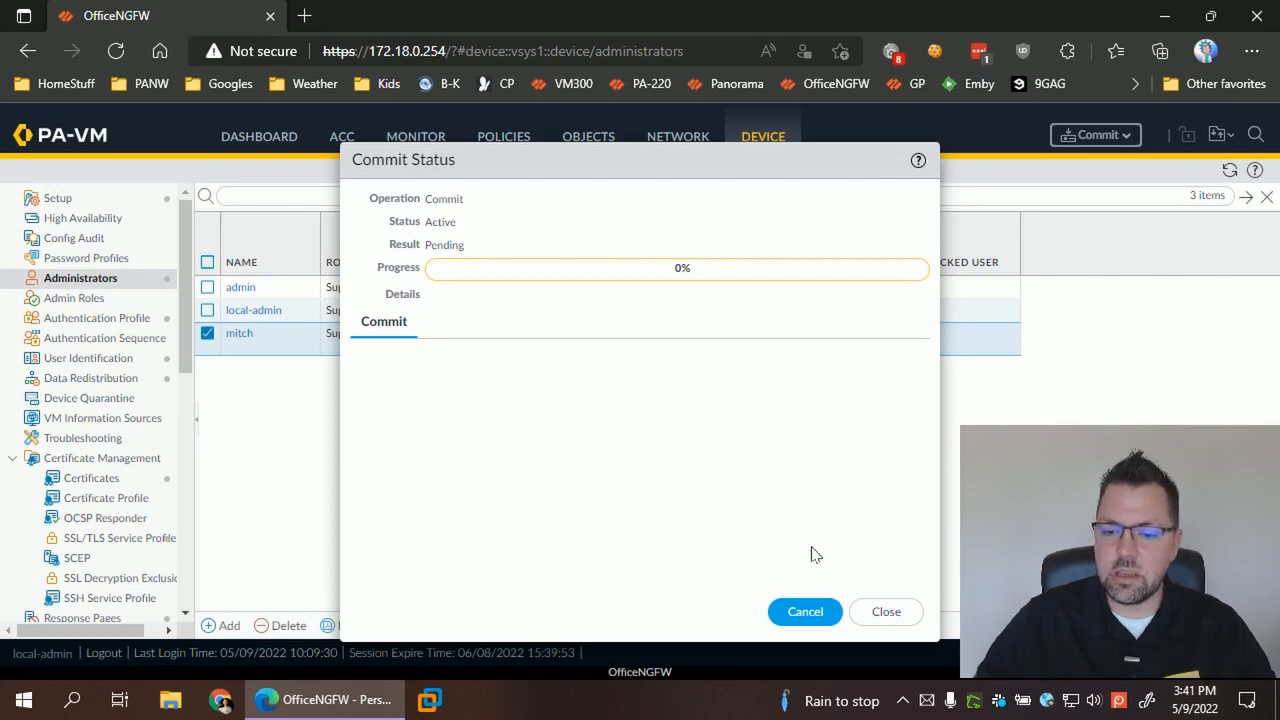
{"action": "left_click", "coordinate": [886, 611]}
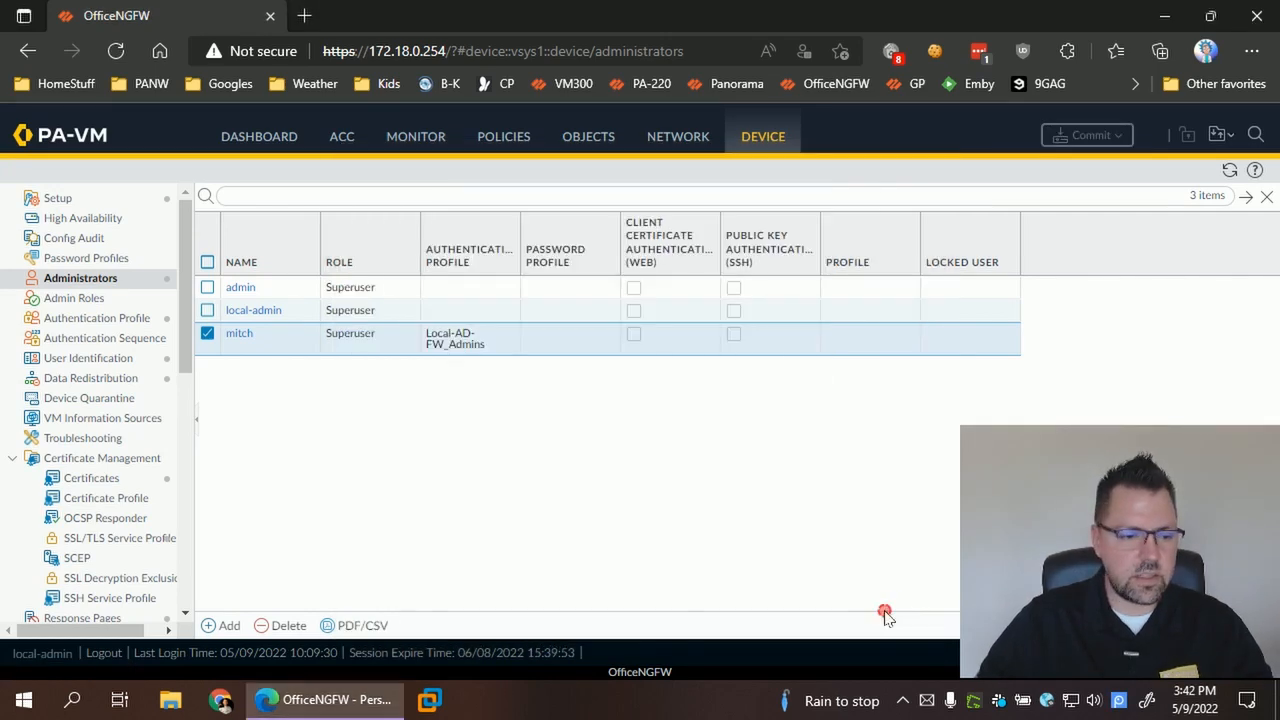
- Log out and sign back in as mitch, dismissing the welcome message
{"action": "left_click", "coordinate": [103, 653]}
{"action": "left_click", "coordinate": [646, 390]}
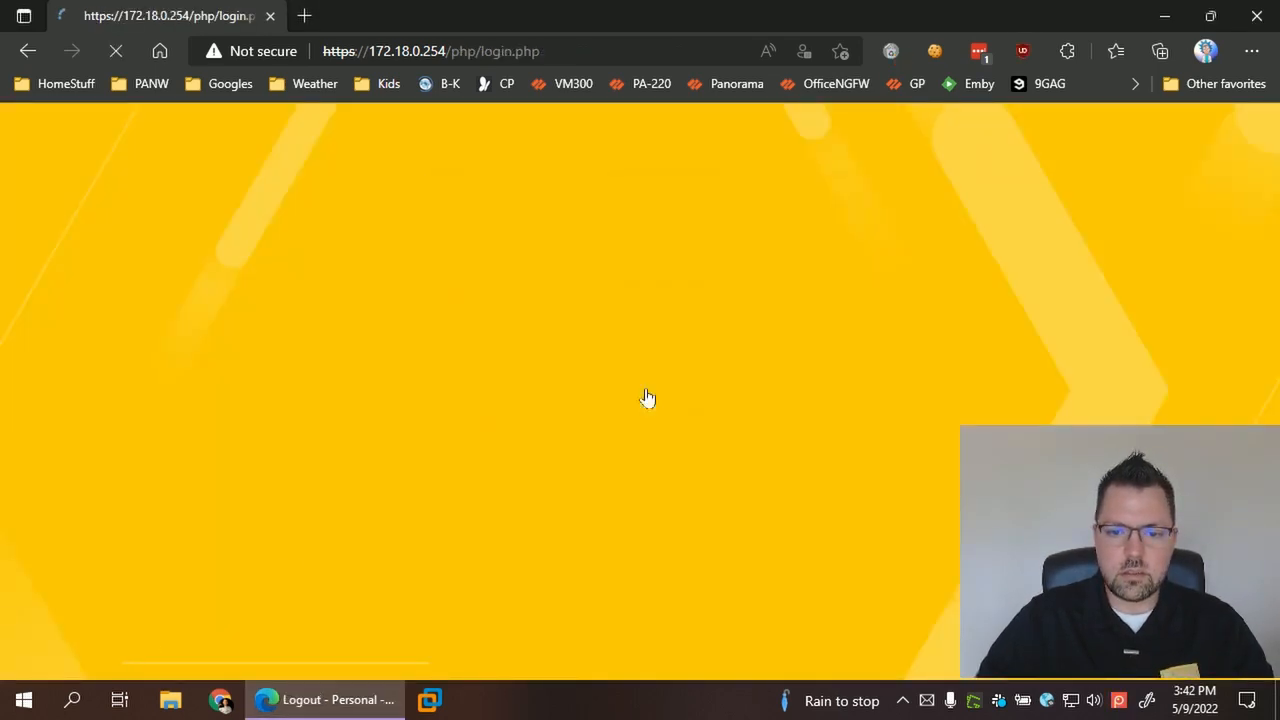
{"action": "left_click_drag", "start_coordinate": [583, 390], "coordinate": [438, 389]}
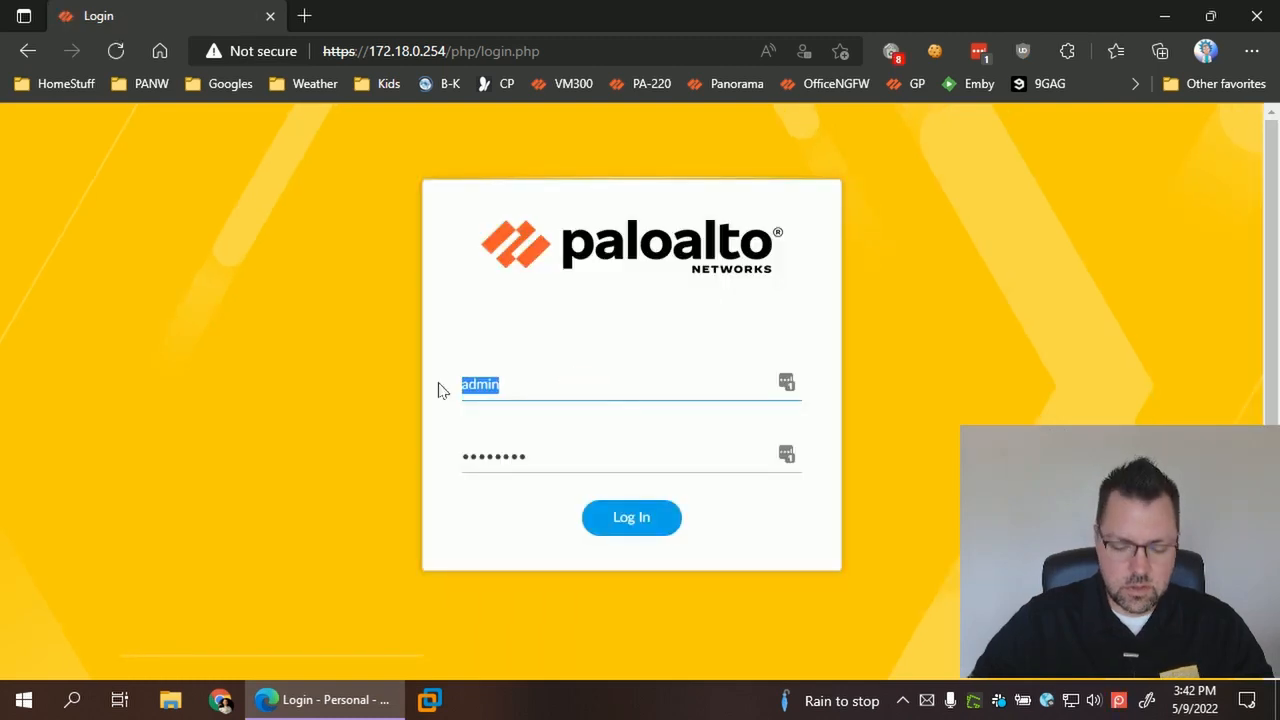
{"action": "type", "text": "mitch"}
{"action": "key", "text": "Tab"}
{"action": "key", "text": "Return"}
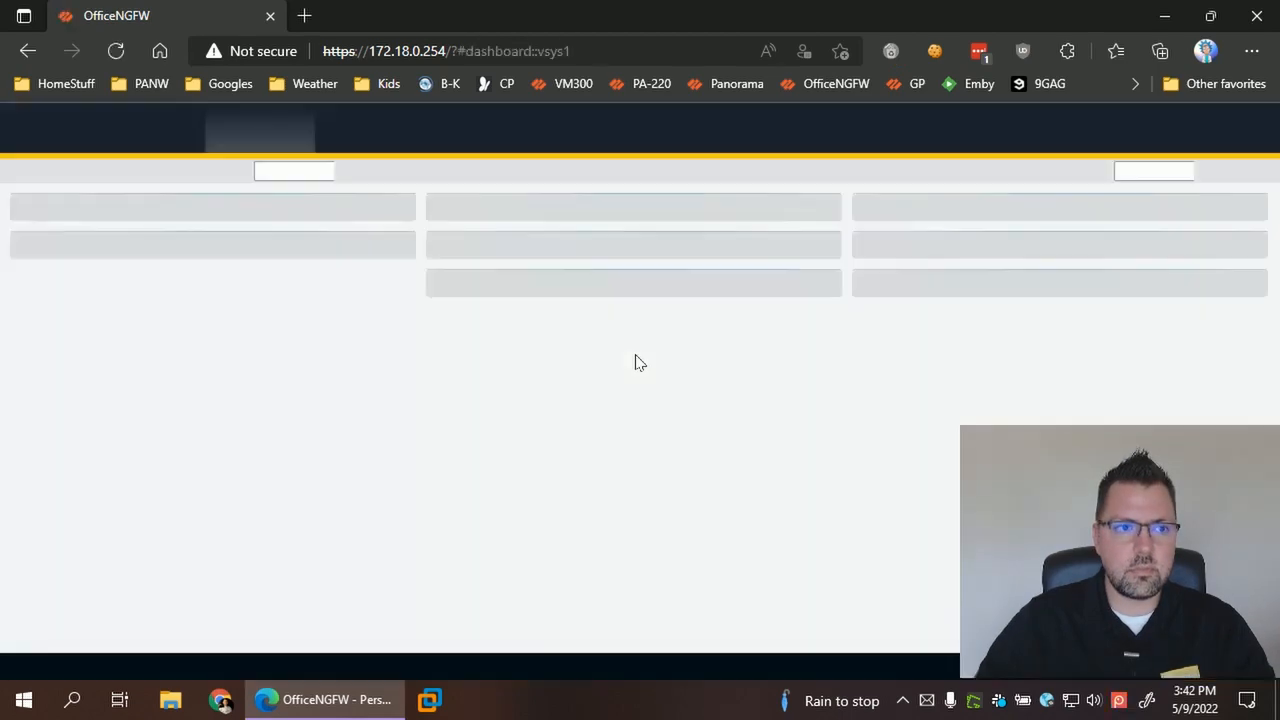
{"action": "left_click", "coordinate": [952, 622]}
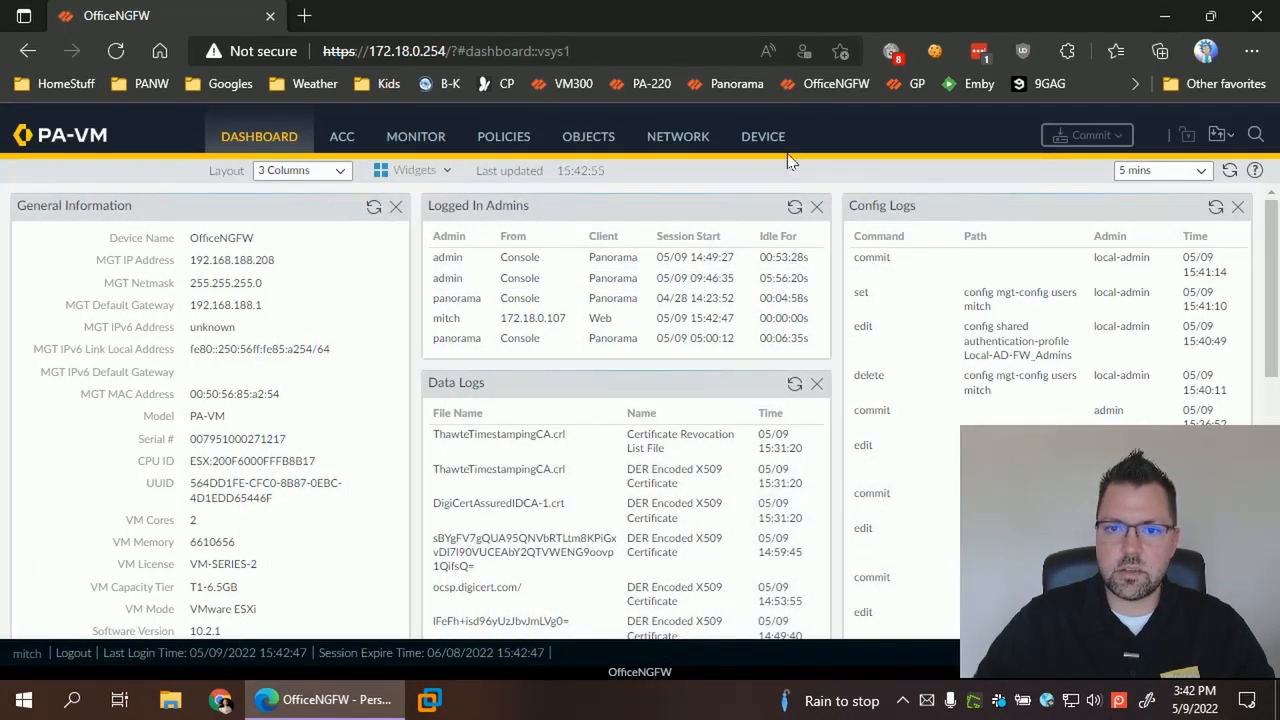
- Delete the default admin account from Device > Administrators
{"action": "left_click", "coordinate": [762, 137]}
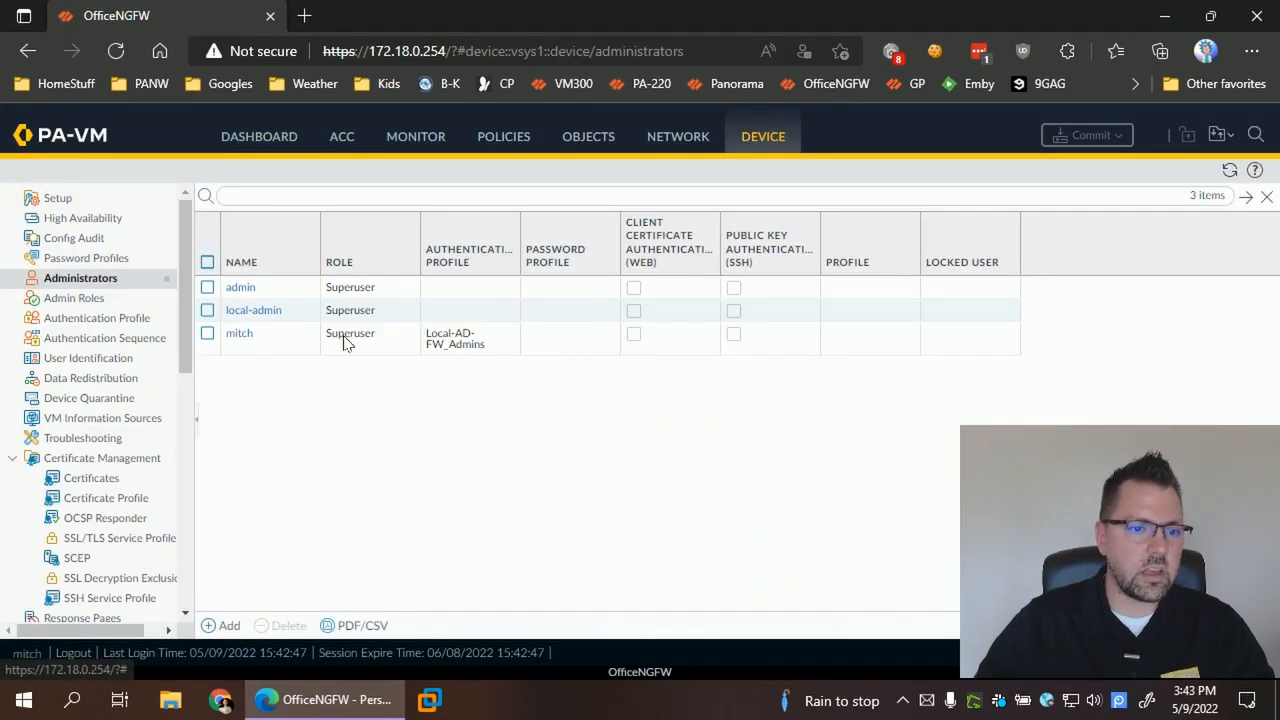
{"action": "left_click", "coordinate": [207, 287]}
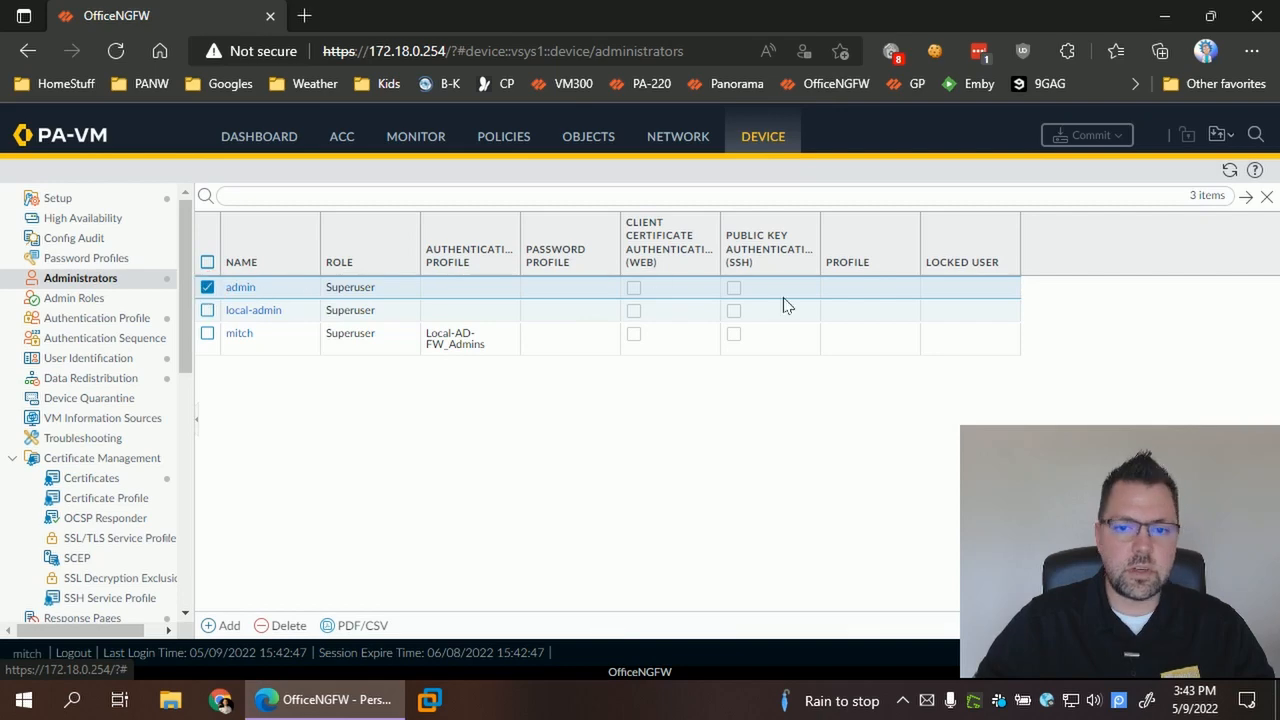
{"action": "left_click", "coordinate": [283, 624]}
{"action": "left_click", "coordinate": [618, 438]}
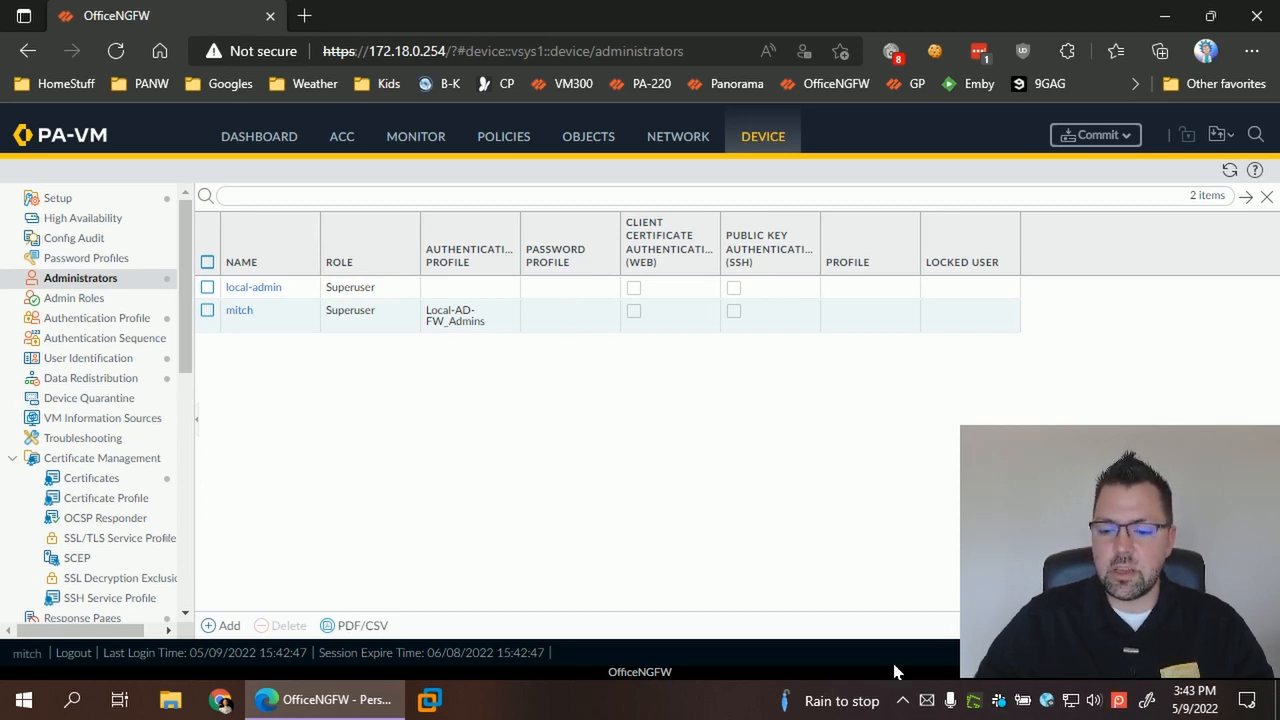
{"action": "left_click", "coordinate": [926, 700]}
- Open the newest OfficeNGFW alert and highlight its auth-success line for local-admin from 172.18.0.107
{"action": "left_click", "coordinate": [404, 190]}
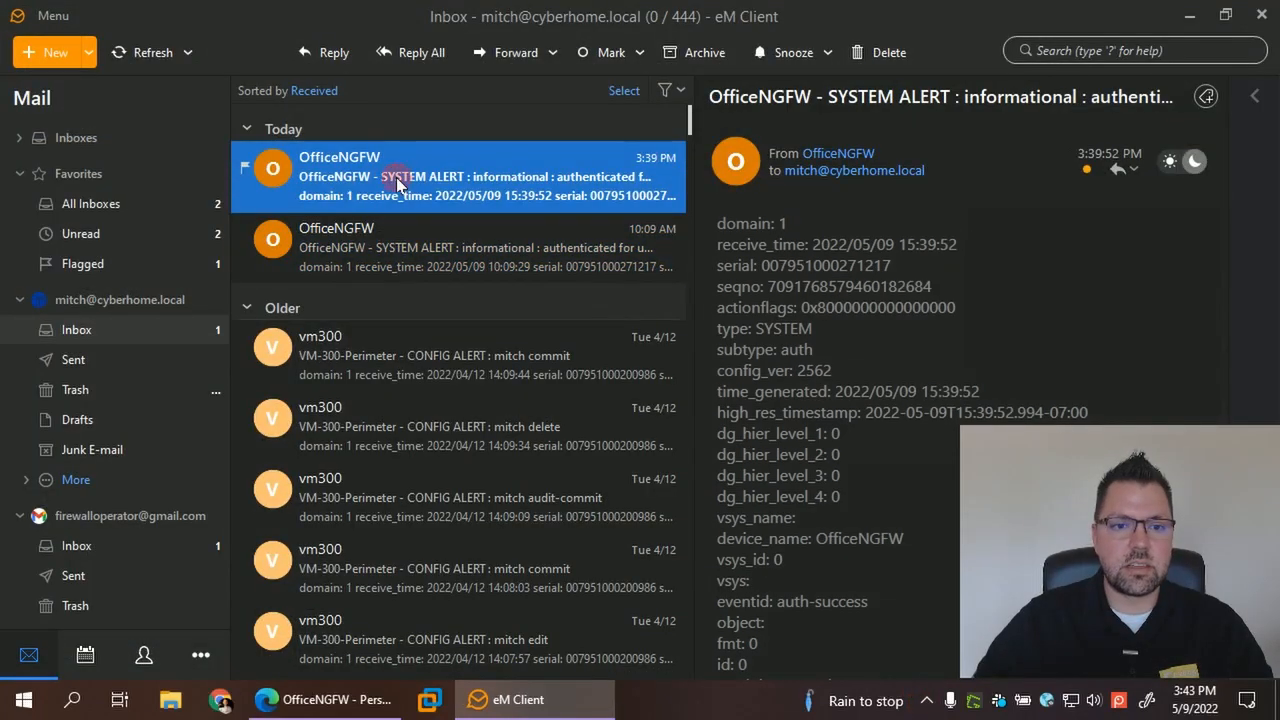
{"action": "mouse_move", "coordinate": [812, 153]}
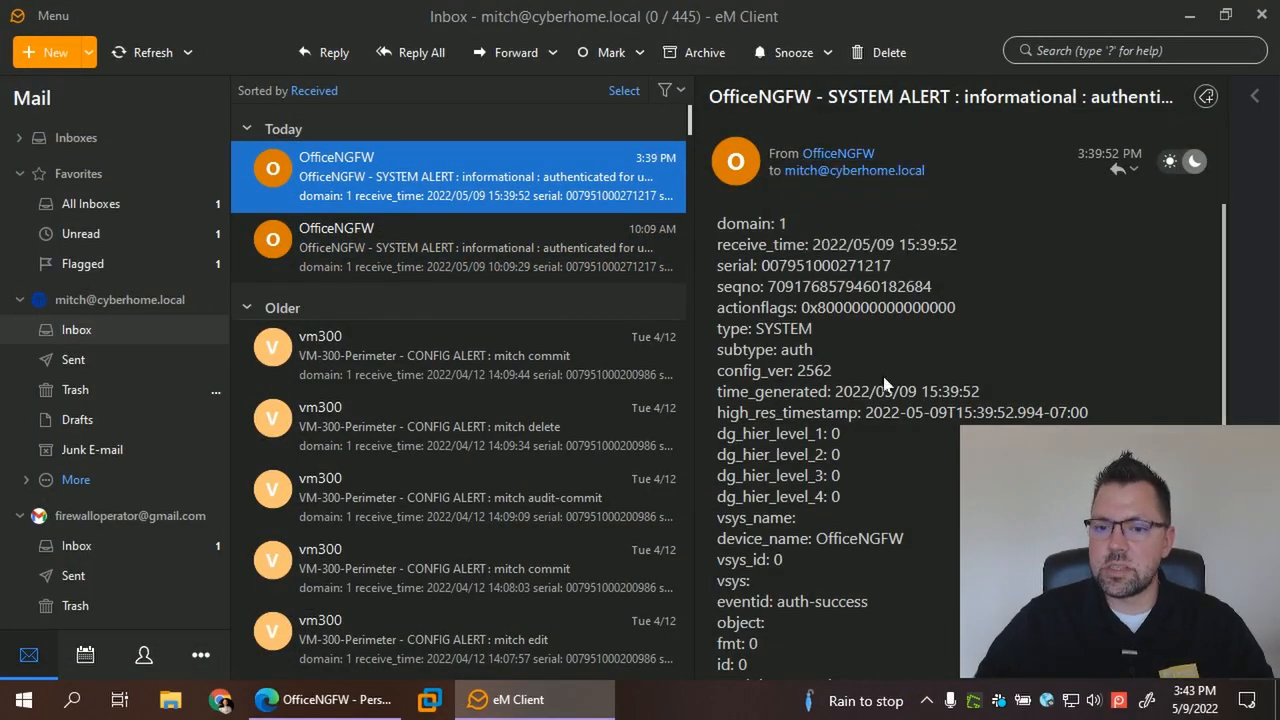
{"action": "scroll", "coordinate": [850, 410], "scroll_direction": "down", "scroll_amount": 2}
{"action": "left_click_drag", "start_coordinate": [1058, 542], "coordinate": [1043, 367]}
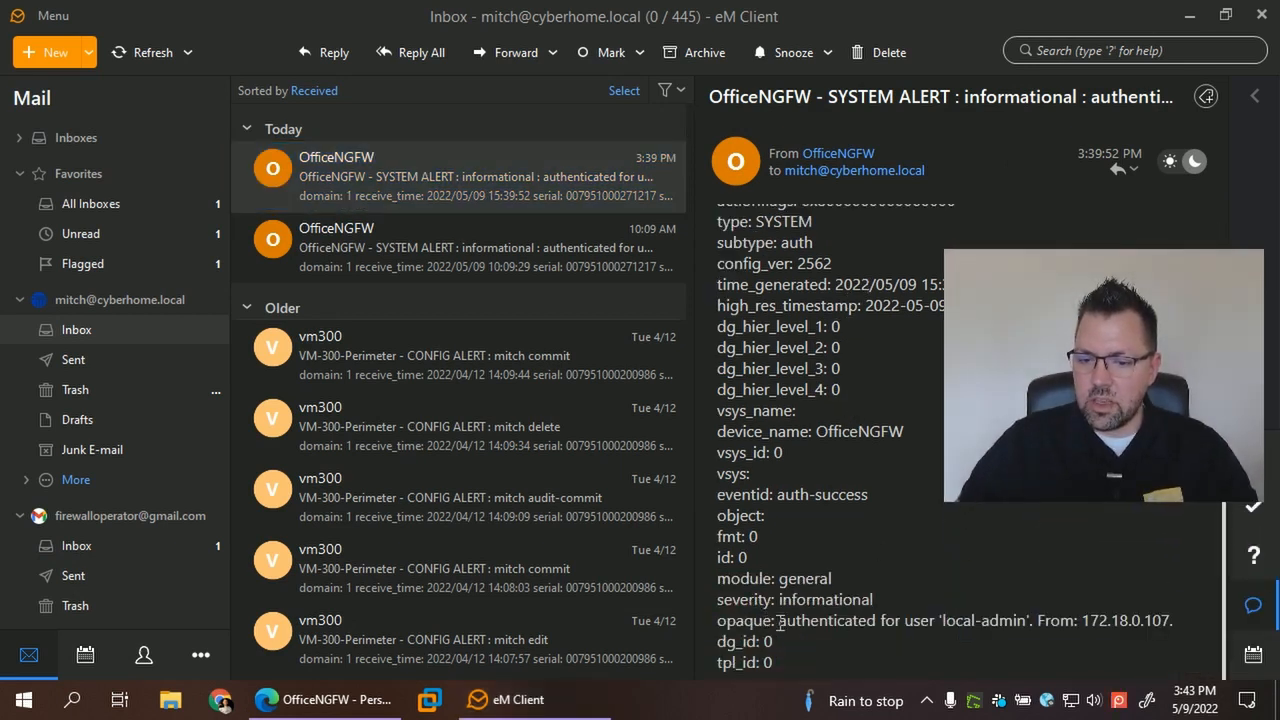
{"action": "left_click_drag", "start_coordinate": [778, 622], "coordinate": [1174, 620]}
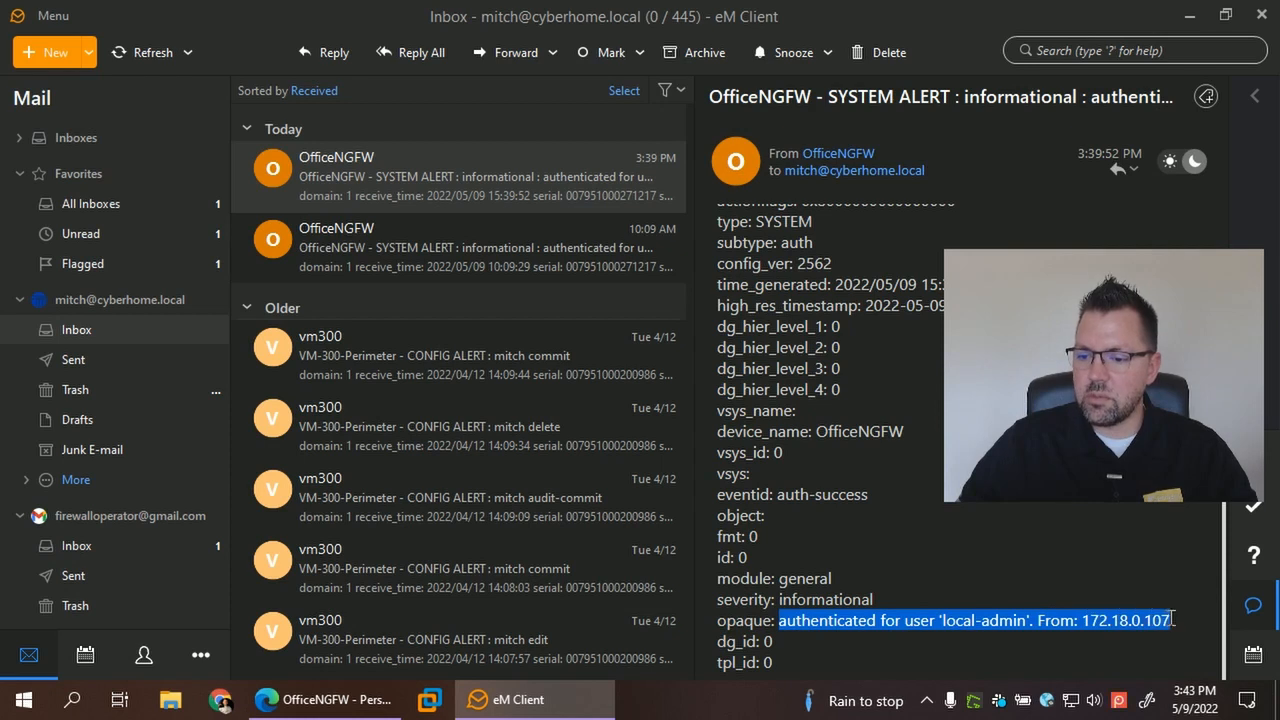